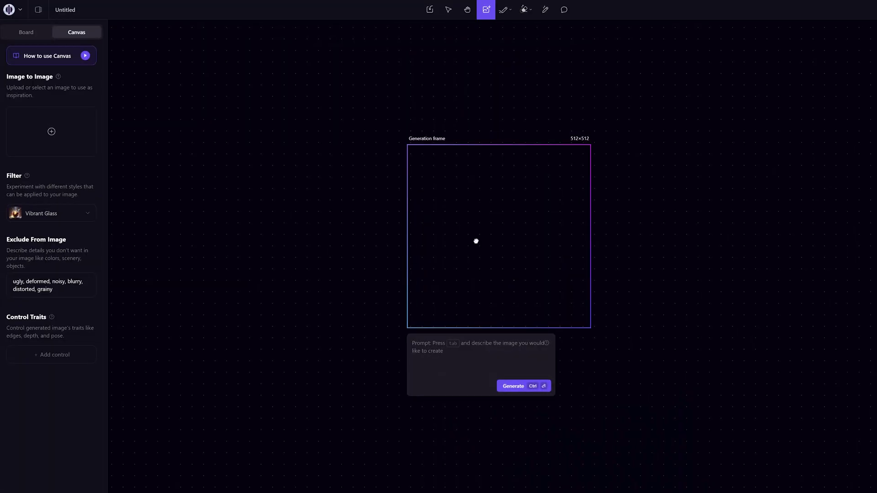
Step: Select the empty generation frame and drag it up and to the left on the canvas
click(476, 241)
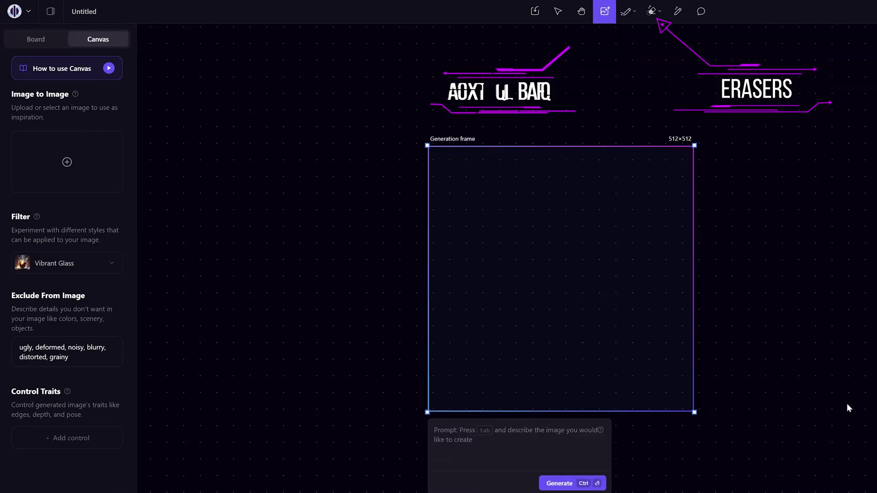
drag(819, 357, 768, 391)
drag(702, 345, 628, 310)
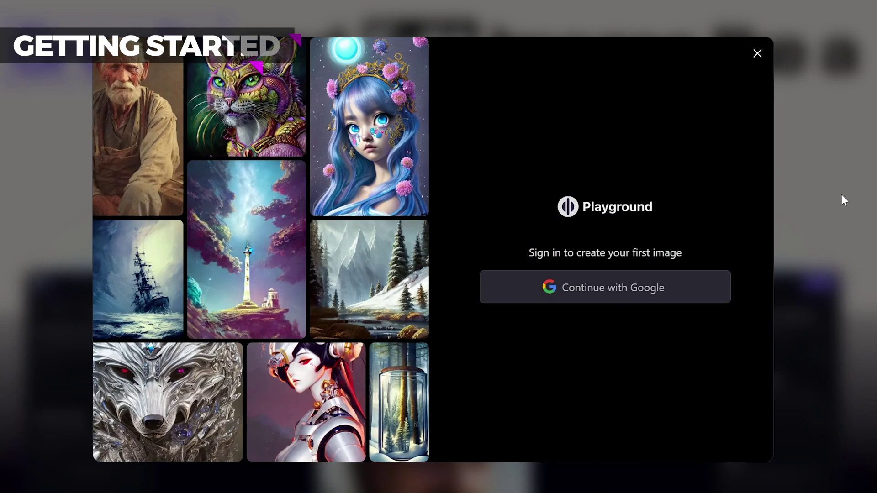
Step: Sign in with Google and open the paper-quilled flower girl image from the Rising feed
click(599, 300)
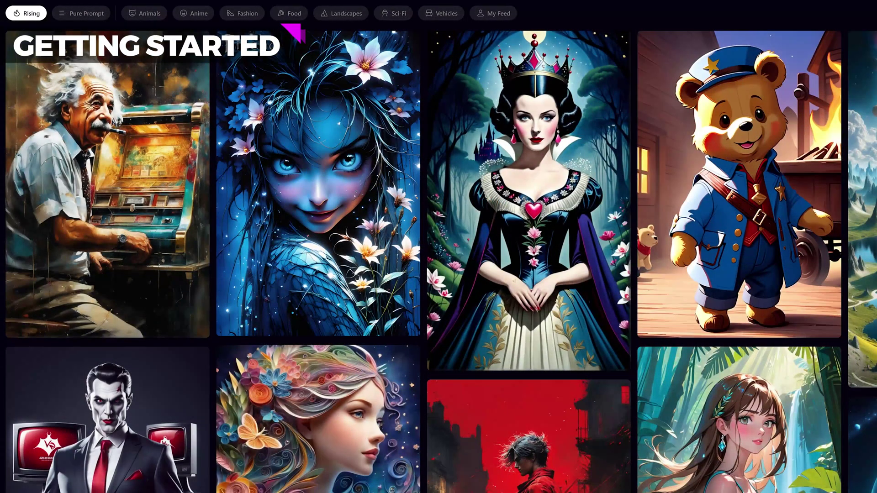
scroll(439, 274, down, 5)
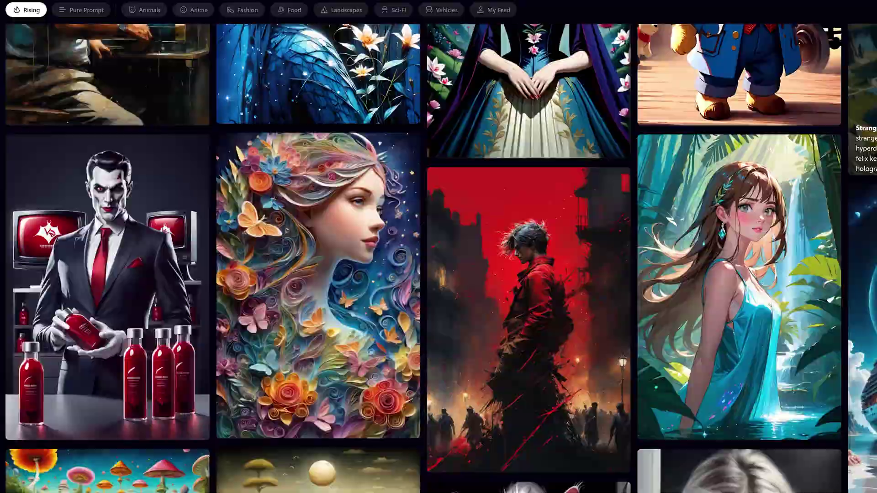
scroll(439, 274, down, 5)
scroll(439, 274, down, 5)
scroll(439, 274, down, 5)
scroll(439, 274, down, 5)
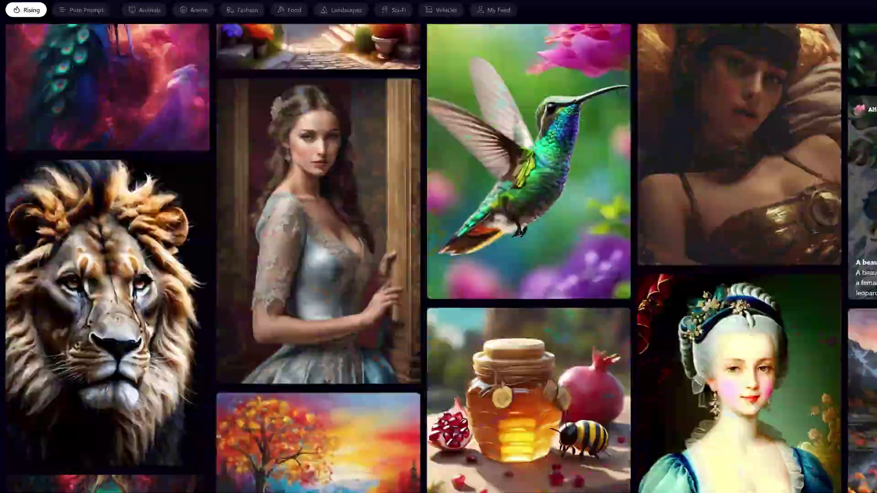
scroll(438, 274, down, 5)
scroll(439, 274, down, 5)
scroll(439, 274, down, 5)
scroll(439, 274, down, 4)
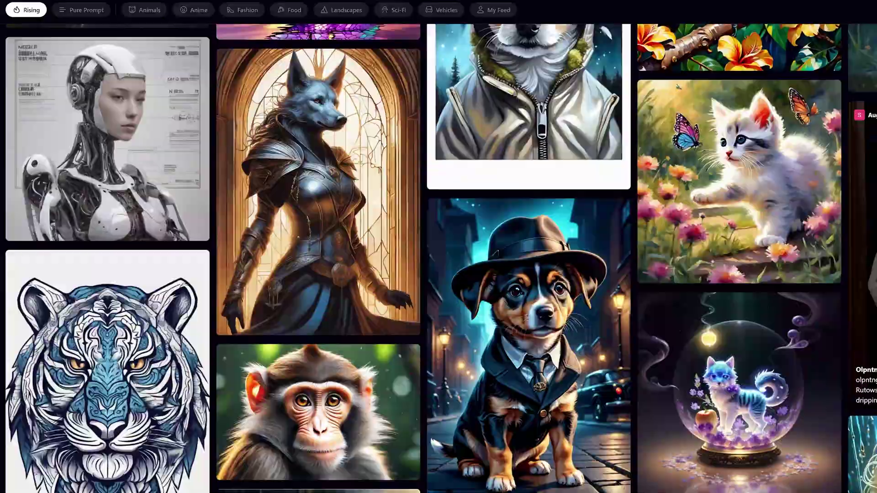
scroll(439, 274, down, 4)
scroll(438, 274, down, 4)
scroll(439, 275, down, 4)
scroll(535, 299, down, 4)
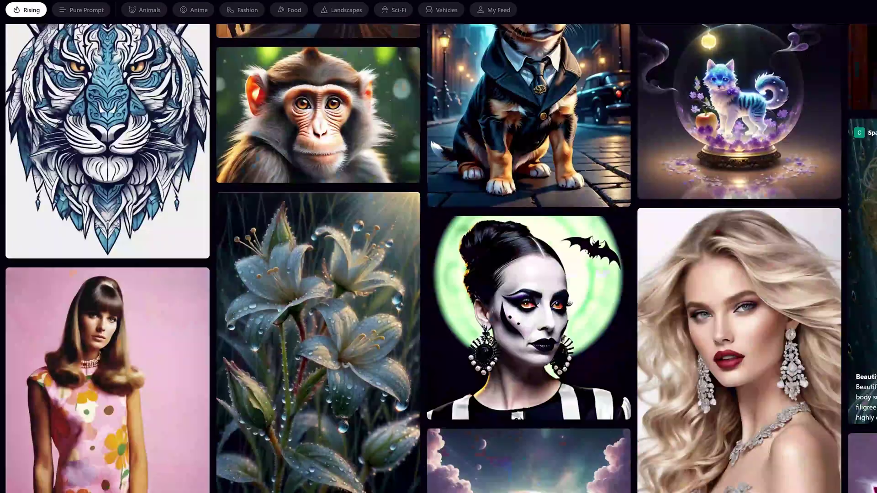
scroll(535, 298, down, 4)
scroll(536, 298, down, 4)
click(536, 298)
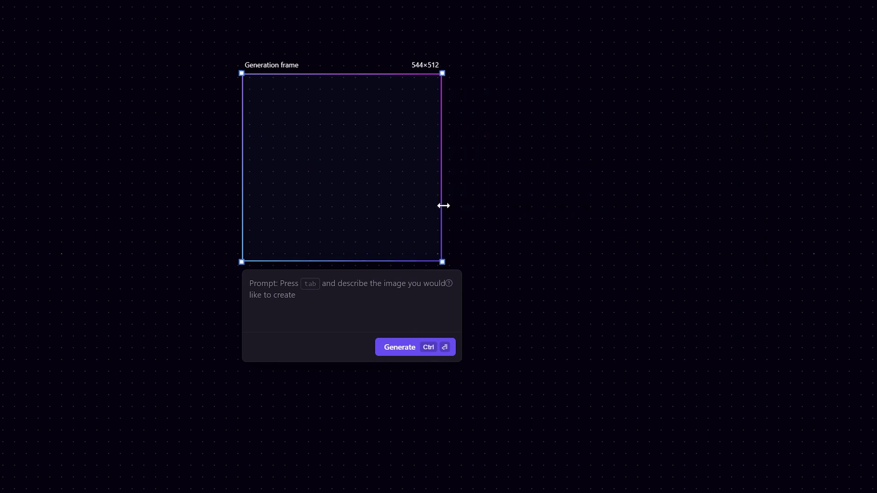
Step: Resize the frame to 544×472, then 656×568 proportionally, then set width back to 512
mouse_move(384, 262)
mouse_down()
mouse_move(361, 406)
mouse_move(376, 249)
mouse_up()
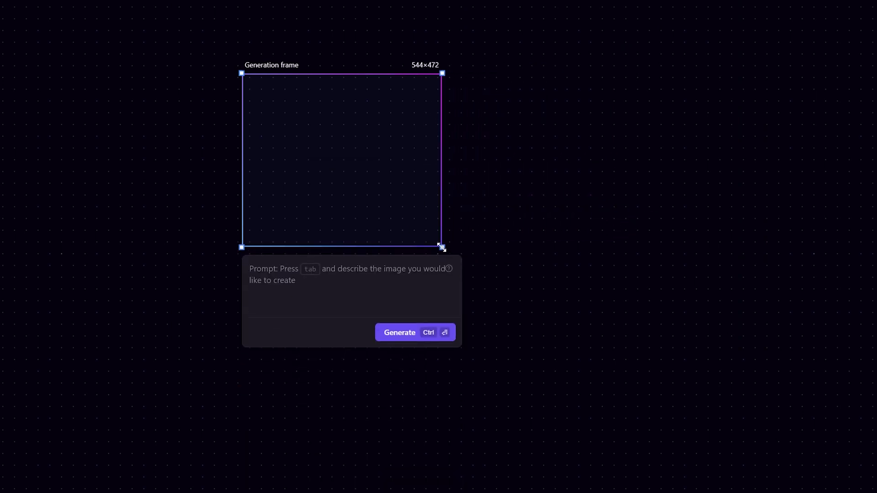
drag(443, 247, 476, 283)
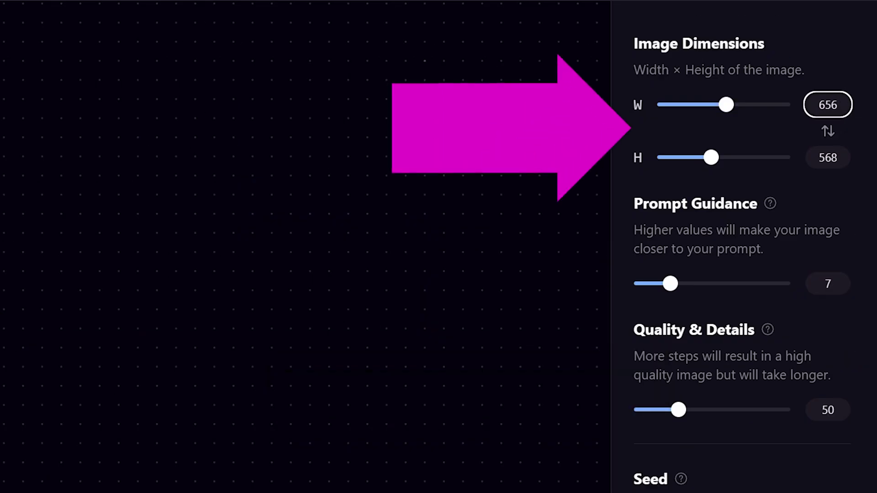
key(ctrl+a)
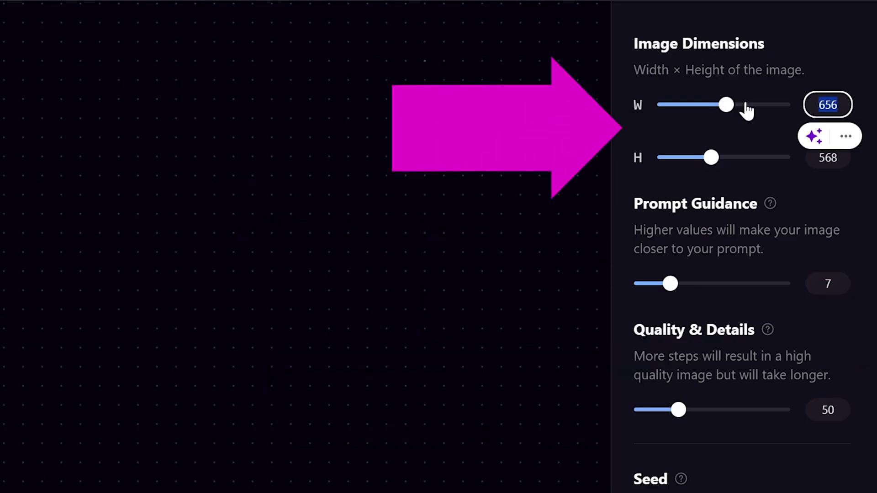
text(512)
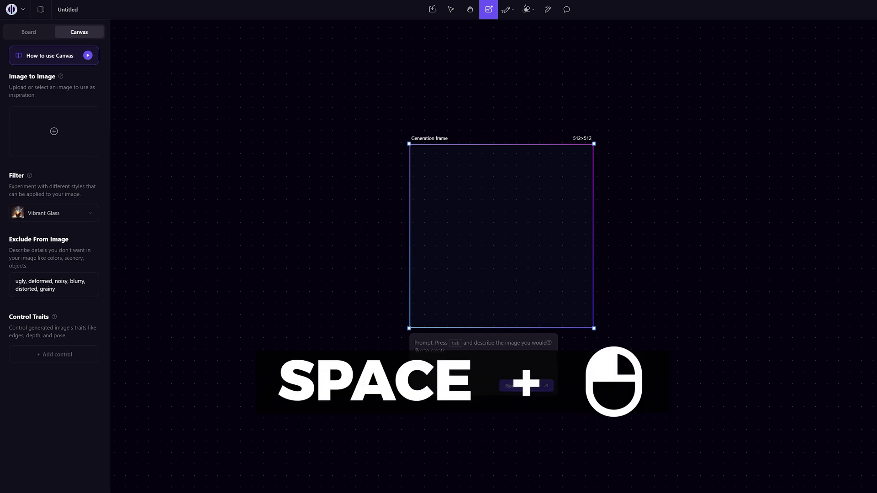
mouse_move(718, 370)
mouse_down()
mouse_move(510, 306)
mouse_move(789, 327)
mouse_move(662, 321)
mouse_move(690, 313)
mouse_up()
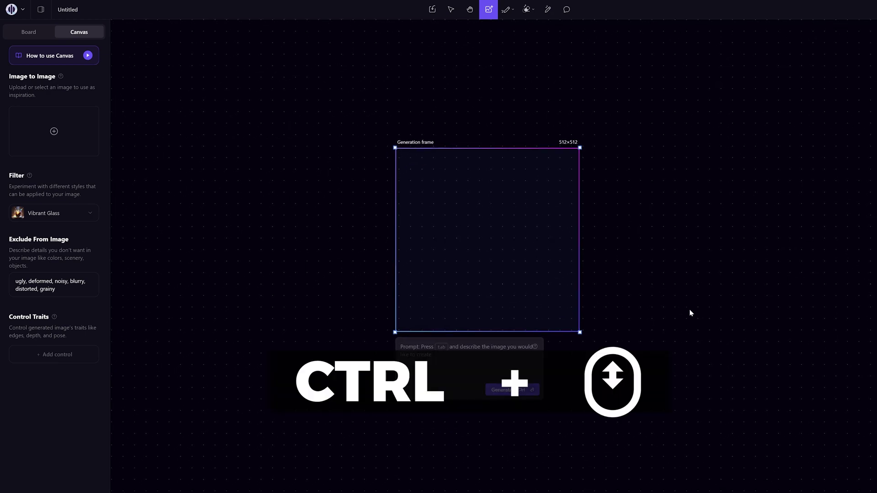
scroll(689, 319, up, 5)
scroll(686, 327, down, 4)
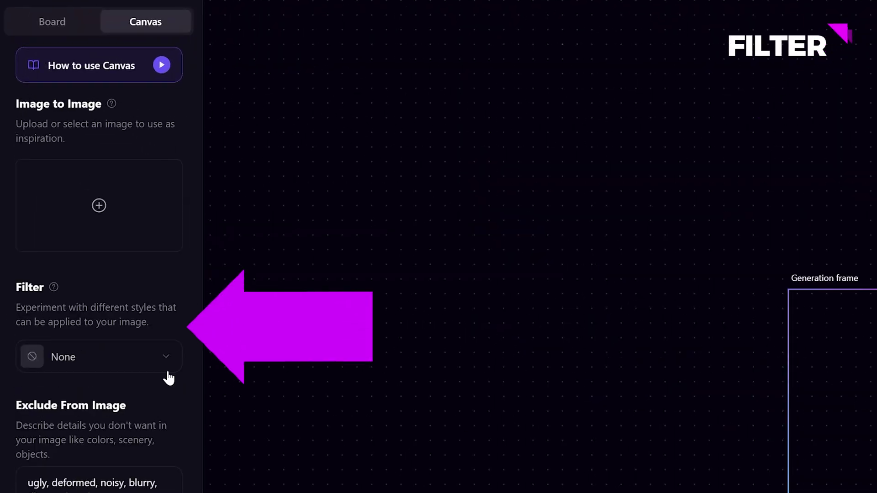
Step: Browse the filter style gallery and close it with None still selected
click(168, 370)
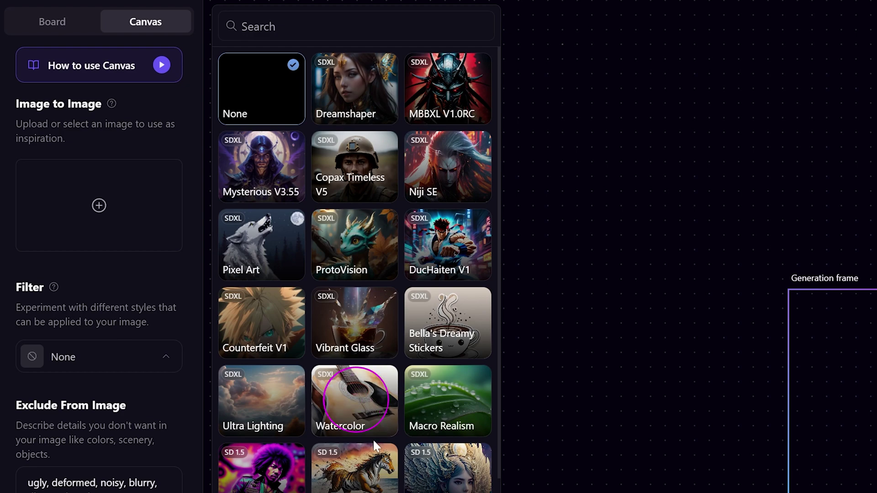
scroll(374, 446, down, 2)
scroll(373, 455, down, 2)
scroll(374, 456, down, 1)
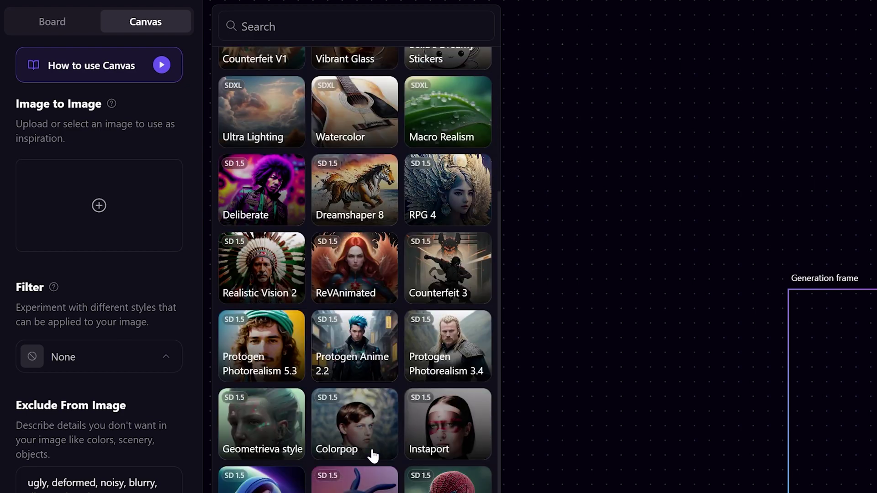
scroll(373, 455, down, 2)
scroll(374, 455, down, 2)
scroll(373, 456, down, 1)
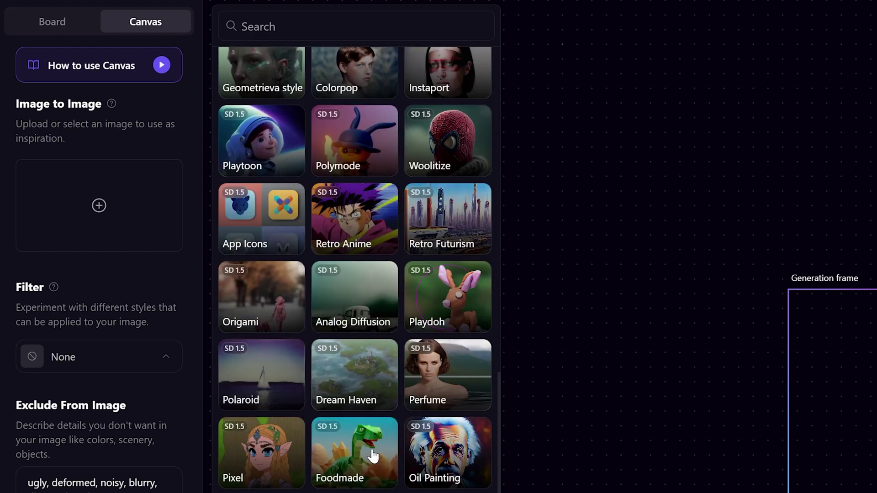
scroll(374, 456, down, 1)
scroll(374, 456, down, 2)
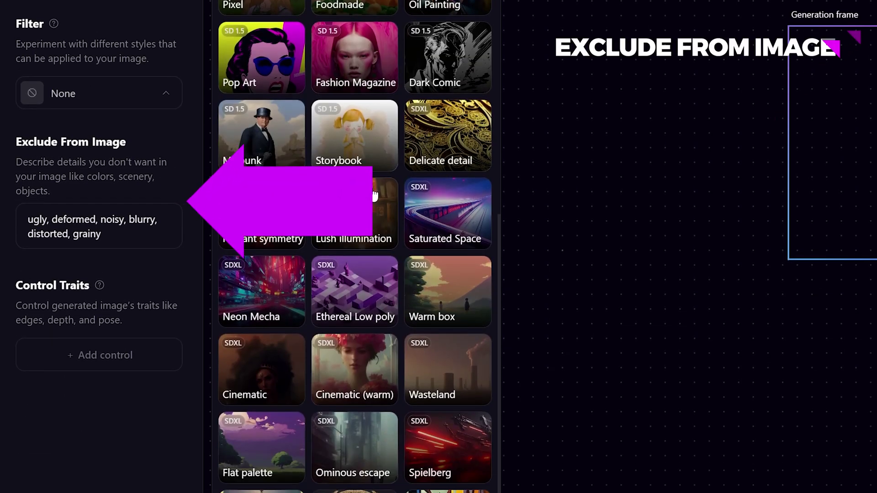
click(170, 101)
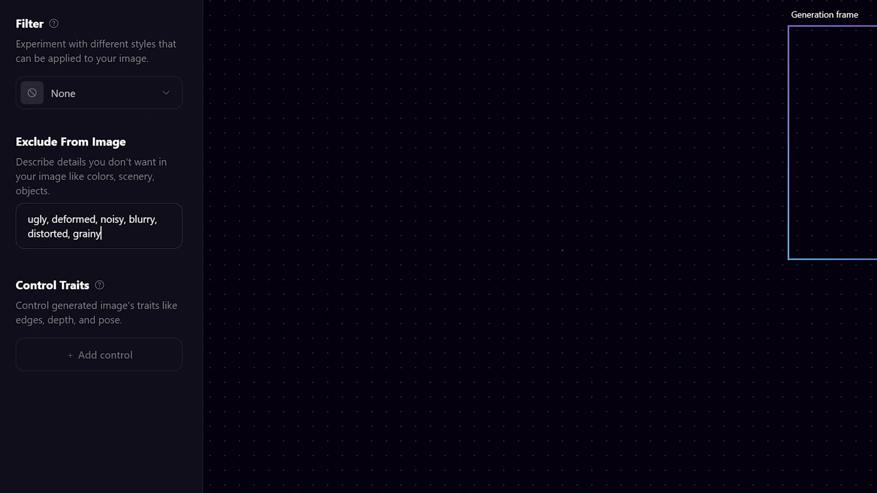
Step: Clear the default Exclude From Image text and paste the long negative-prompt list
key(ctrl+a)
key(BackSpace)
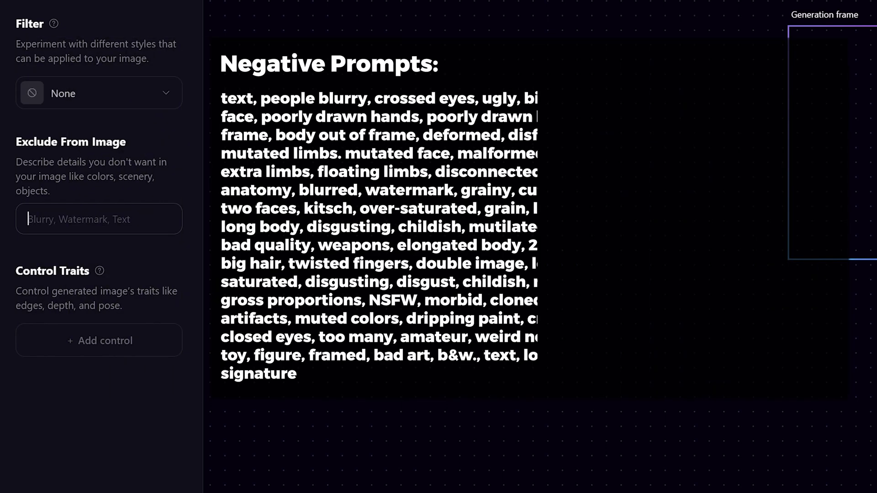
key(ctrl+v)
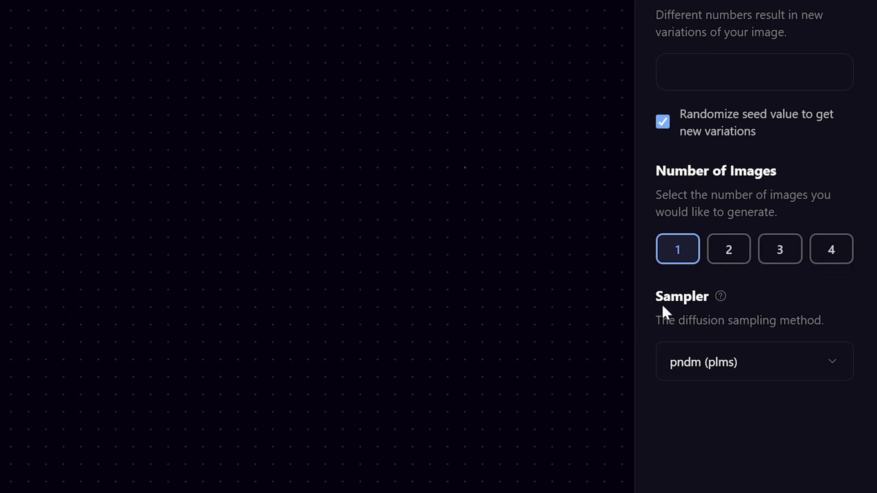
Step: Generate four robotic goldfish images at once from the prompt
click(831, 251)
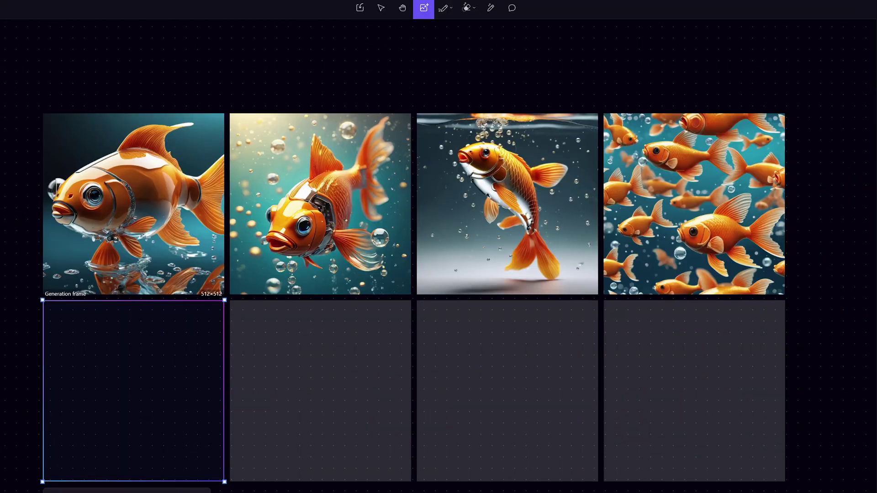
scroll(549, 425, up, 1)
scroll(465, 385, up, 1)
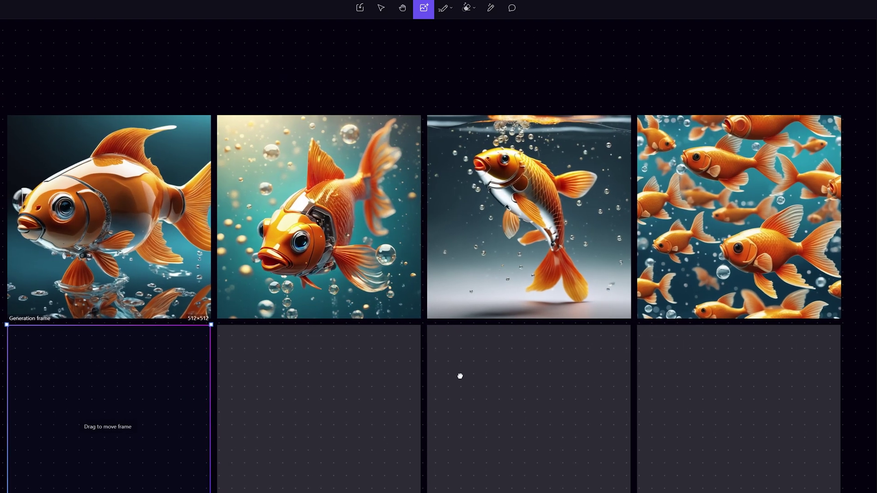
Step: Delete the fourth, first and second goldfish images from the canvas
drag(460, 376, 467, 411)
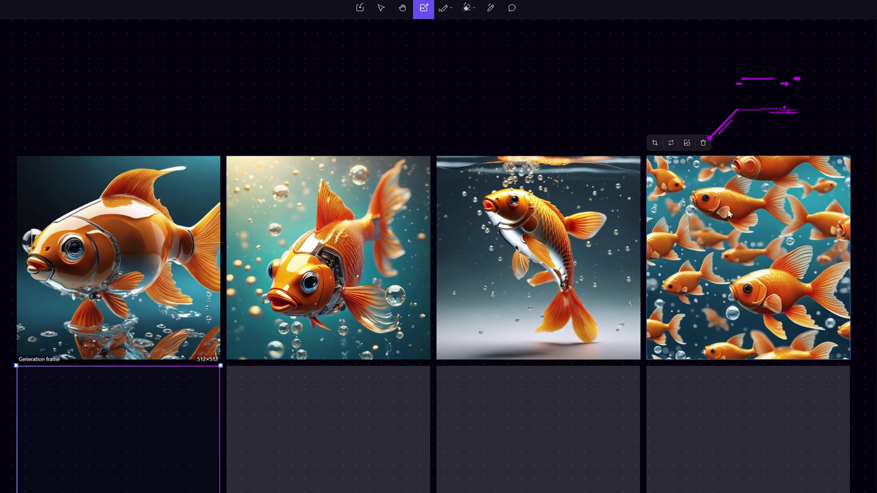
click(702, 143)
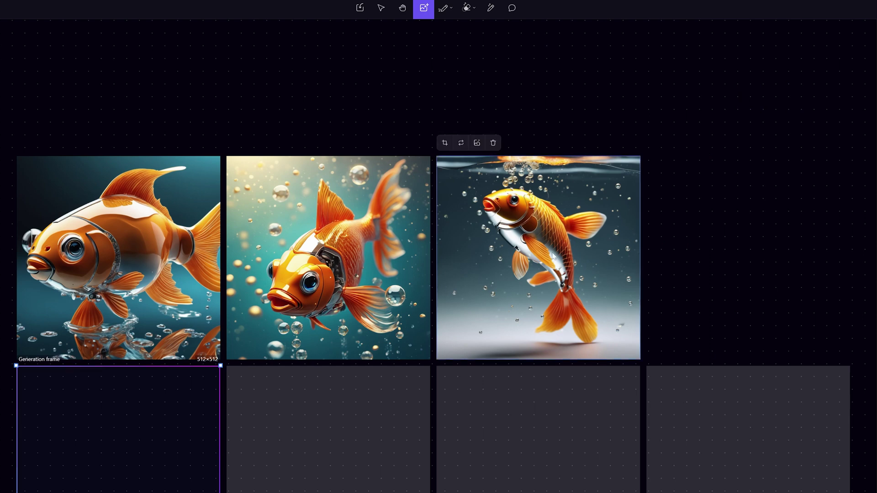
click(119, 258)
key(Delete)
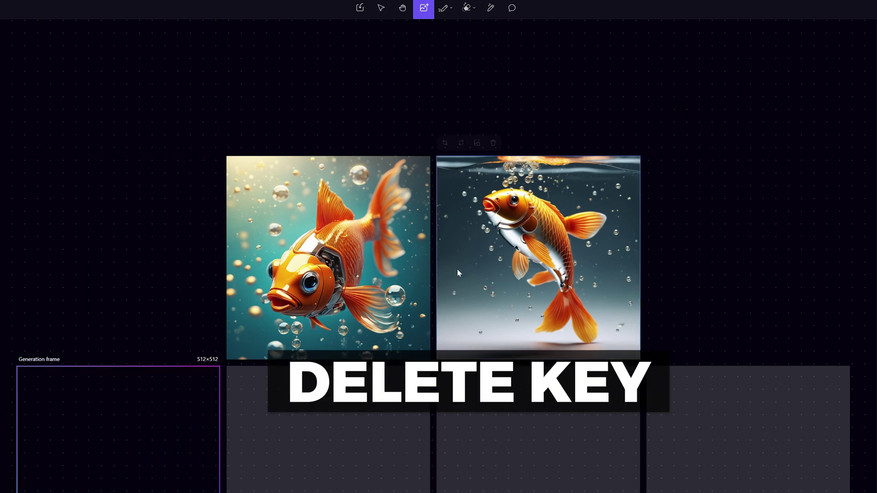
key(Delete)
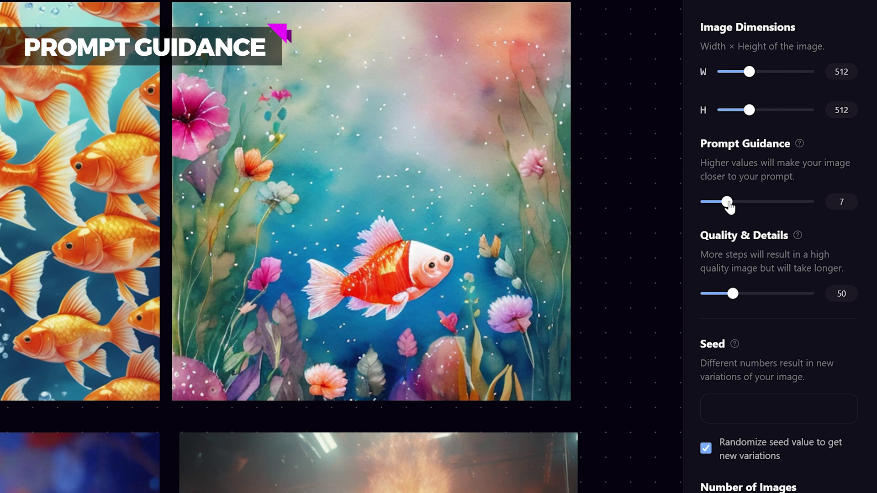
Step: Lower prompt guidance to 2 and raise Quality & Details to 19
mouse_move(727, 202)
mouse_down()
mouse_move(685, 216)
mouse_move(870, 212)
mouse_up()
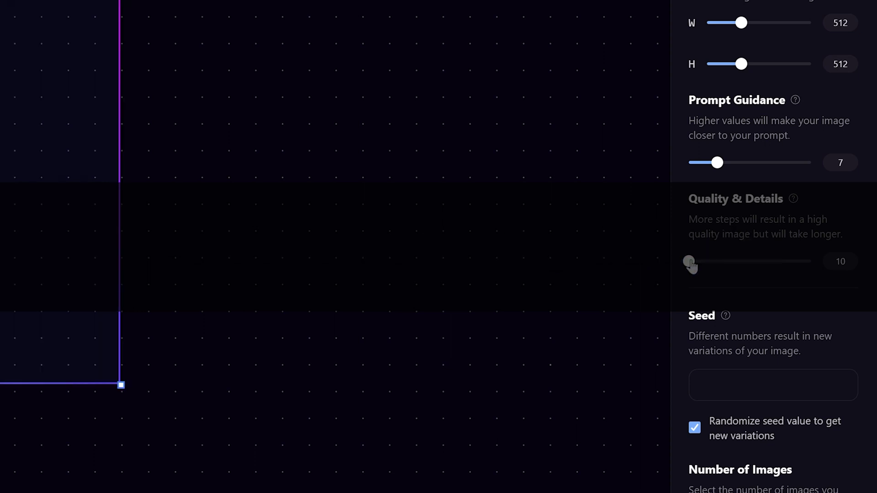
drag(689, 261, 810, 261)
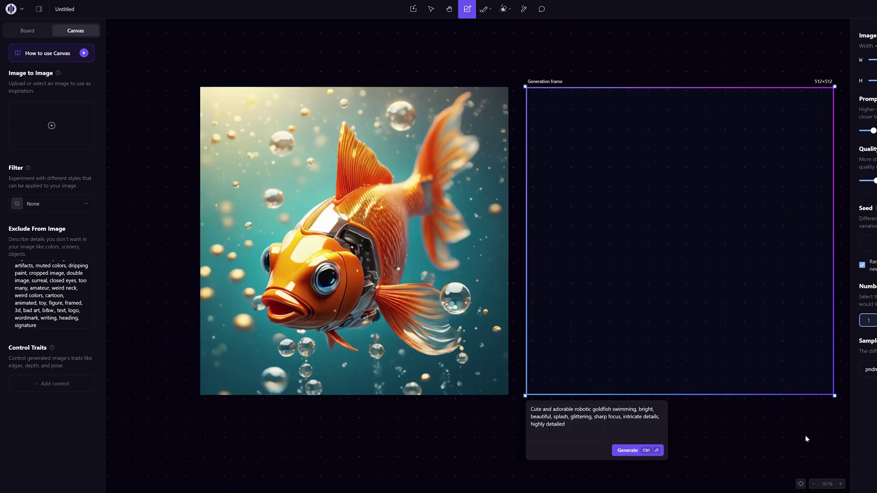
click(489, 275)
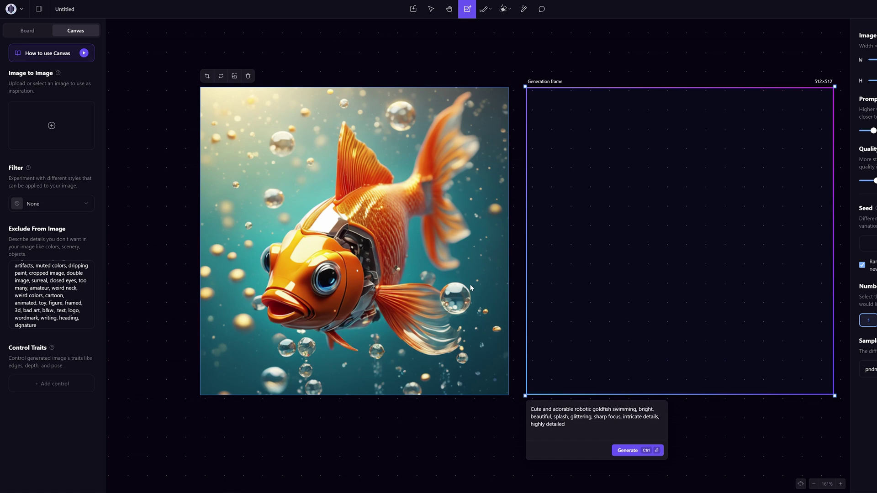
Step: Flip the goldfish image horizontally and vertically, upscale it 4× and place it on the canvas
right_click(488, 275)
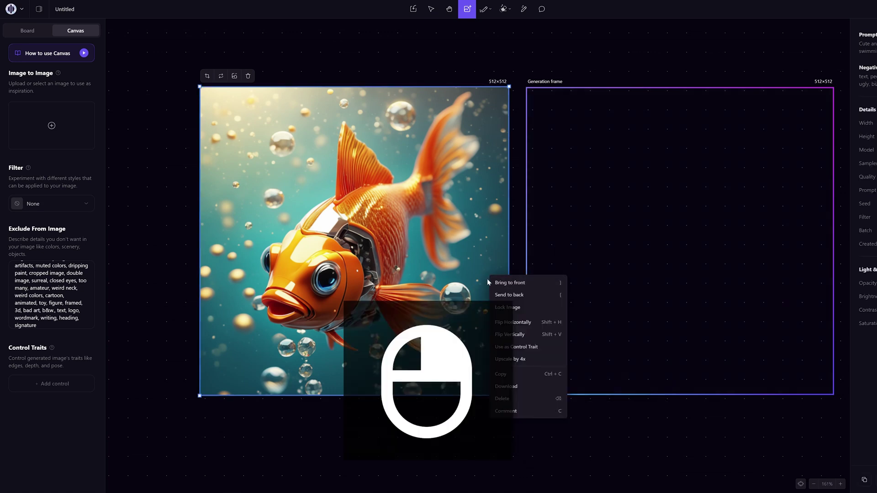
click(524, 323)
click(458, 324)
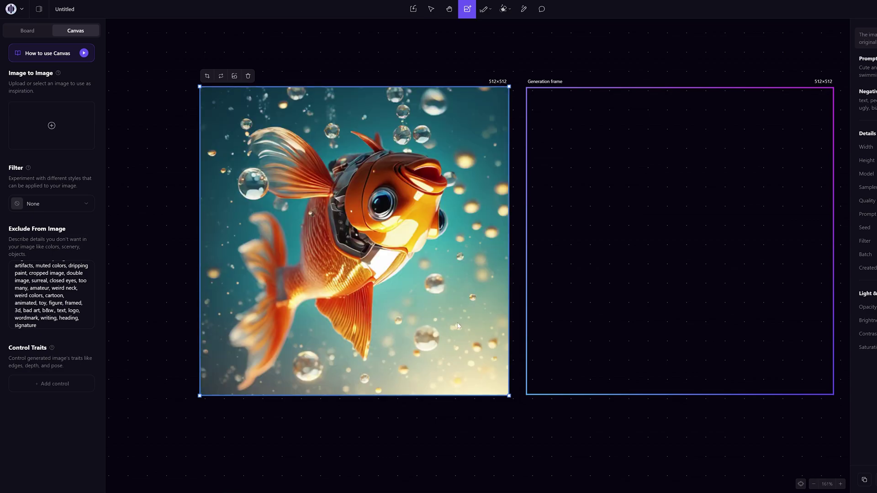
right_click(492, 350)
click(496, 365)
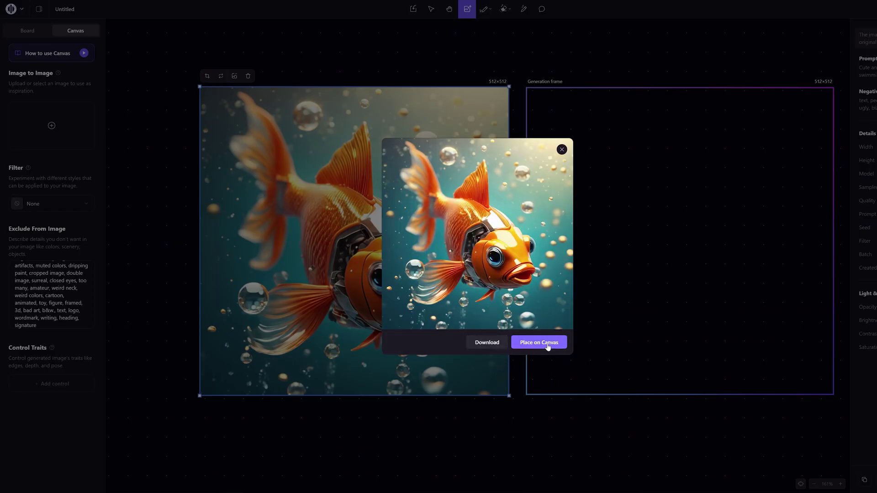
click(548, 343)
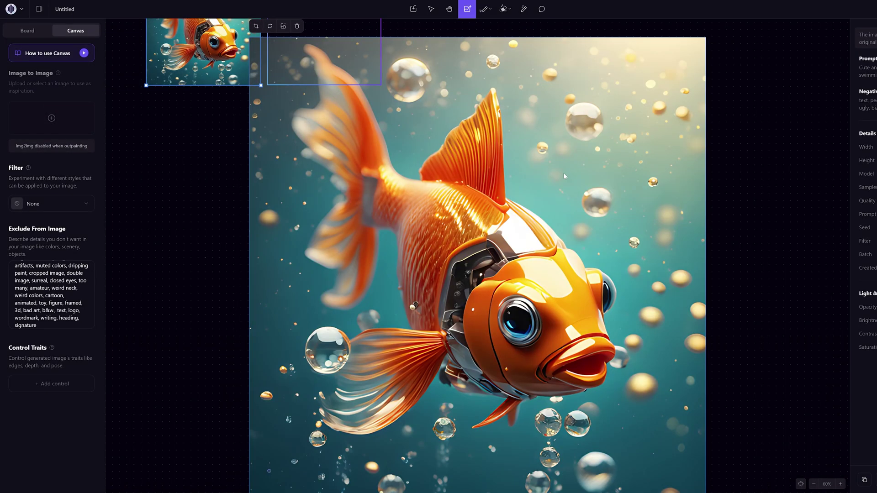
Step: Arrange the small fish beside the upscaled image with the extension frame below it
click(564, 175)
scroll(305, 97, up, 2)
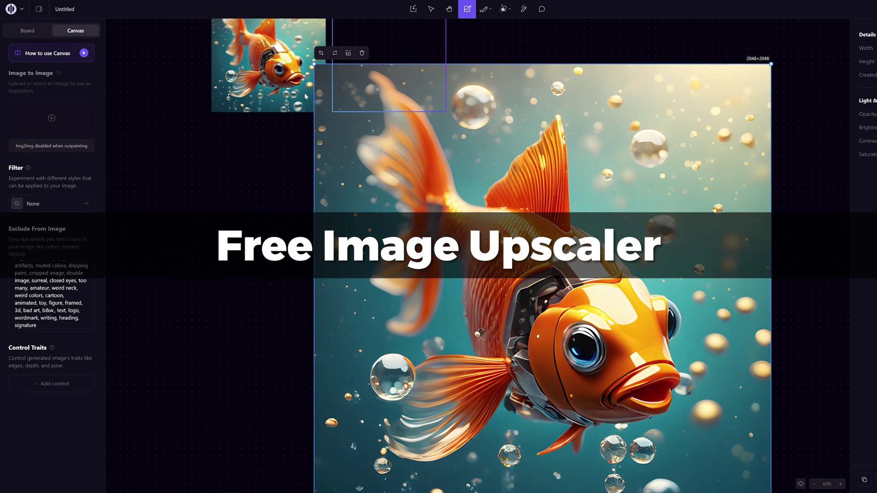
drag(306, 97, 292, 162)
drag(449, 247, 462, 207)
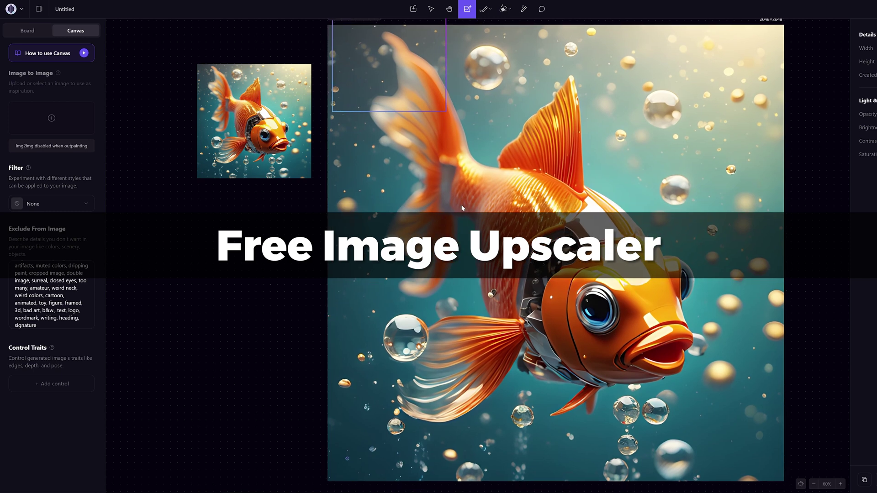
drag(254, 124, 265, 89)
drag(344, 114, 225, 258)
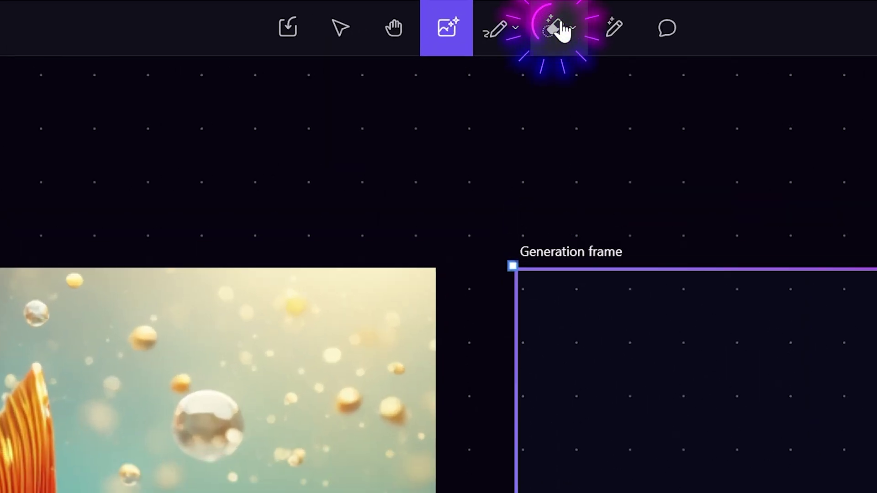
Step: Try the pixel eraser at maximum size on the fish's corner, undo it, and set brush size 48
click(561, 31)
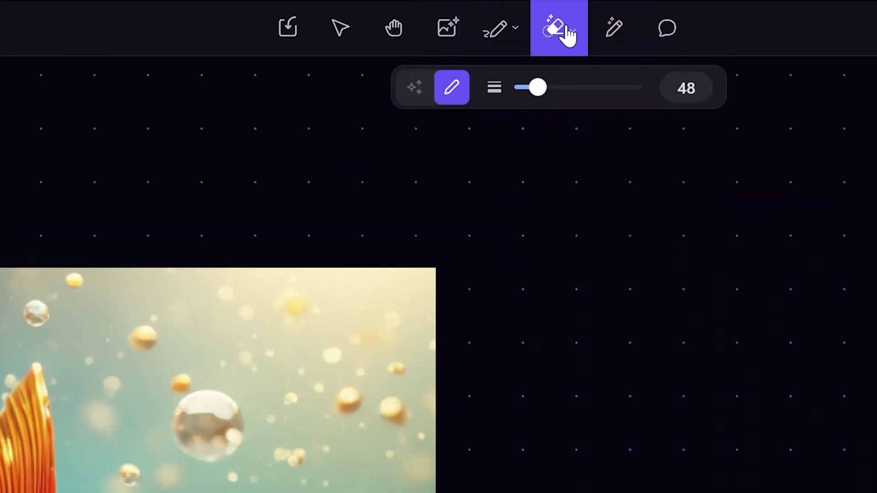
click(568, 33)
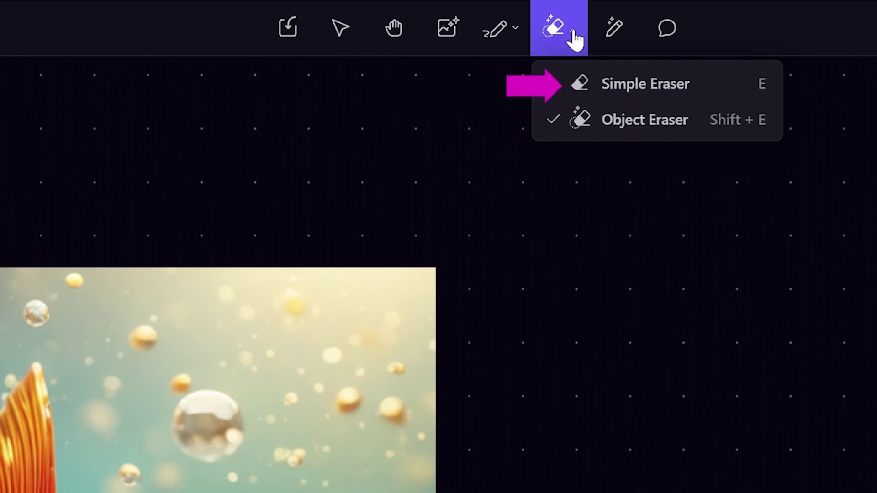
key(e)
mouse_move(539, 87)
mouse_down()
mouse_move(519, 89)
mouse_move(609, 91)
mouse_move(513, 78)
mouse_move(642, 88)
mouse_up()
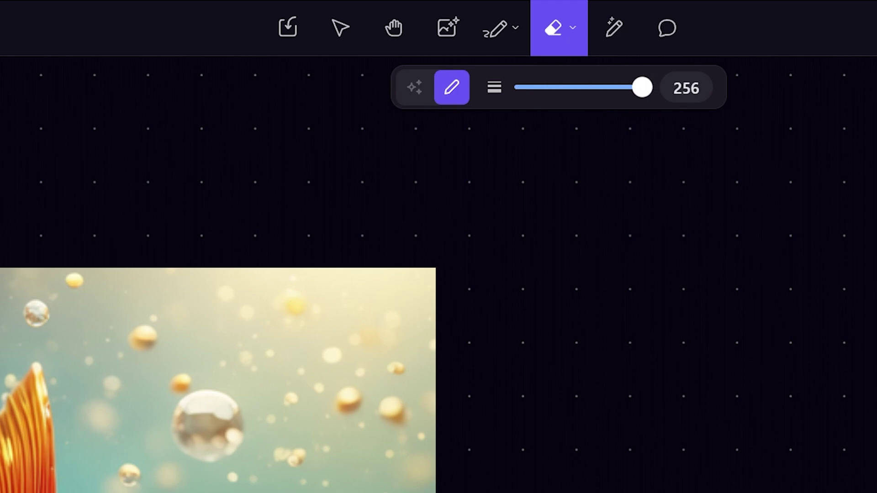
mouse_move(501, 55)
mouse_down()
mouse_move(355, 71)
mouse_move(676, 198)
mouse_up()
key(ctrl+z)
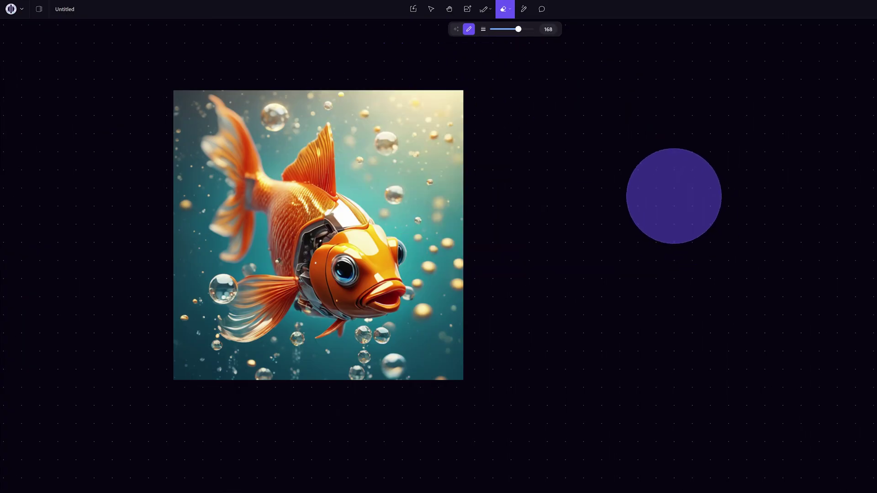
drag(518, 29, 498, 29)
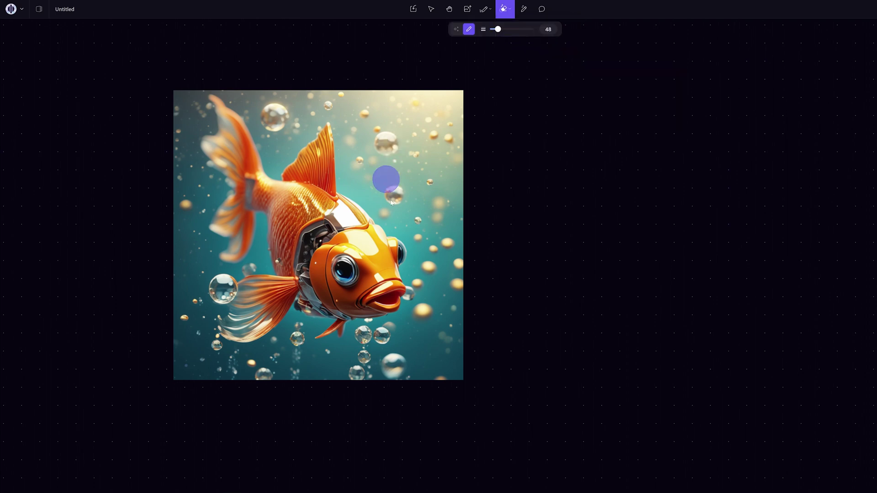
Step: Dab over about ten floating bubbles across the goldfish image to erase them
click(386, 180)
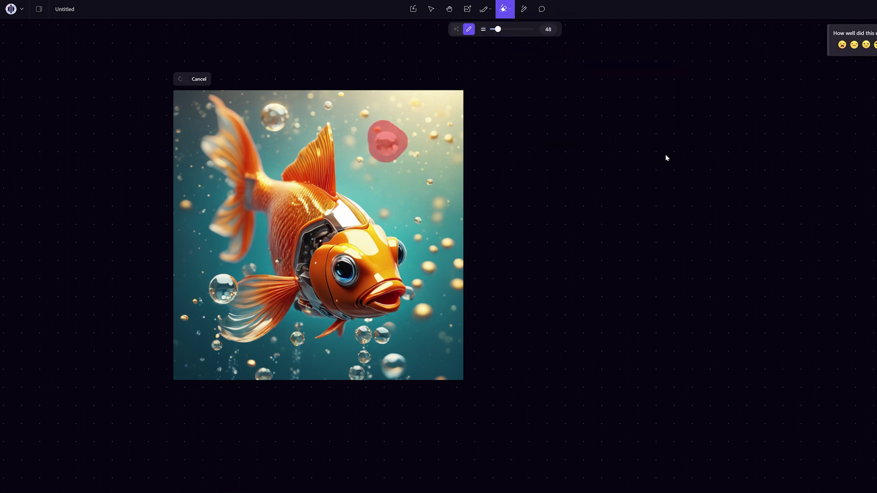
click(275, 117)
click(362, 158)
click(367, 112)
click(386, 207)
click(426, 184)
click(191, 204)
click(196, 268)
click(195, 298)
click(197, 79)
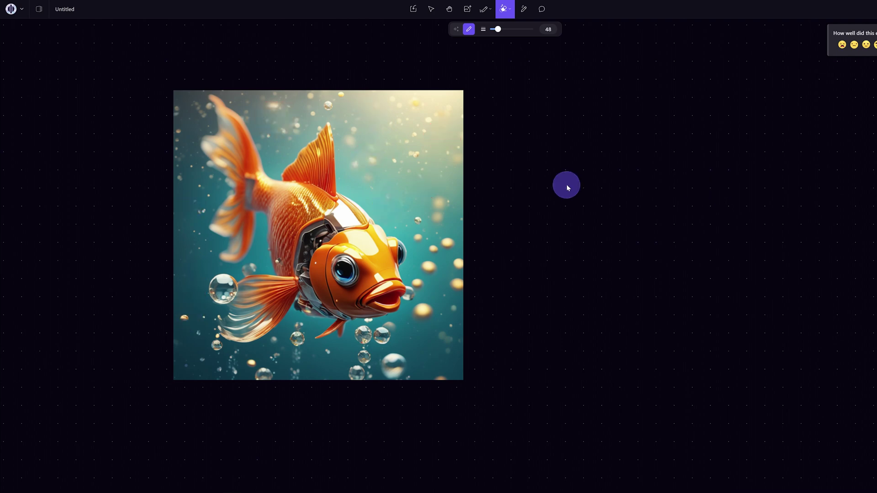
click(524, 9)
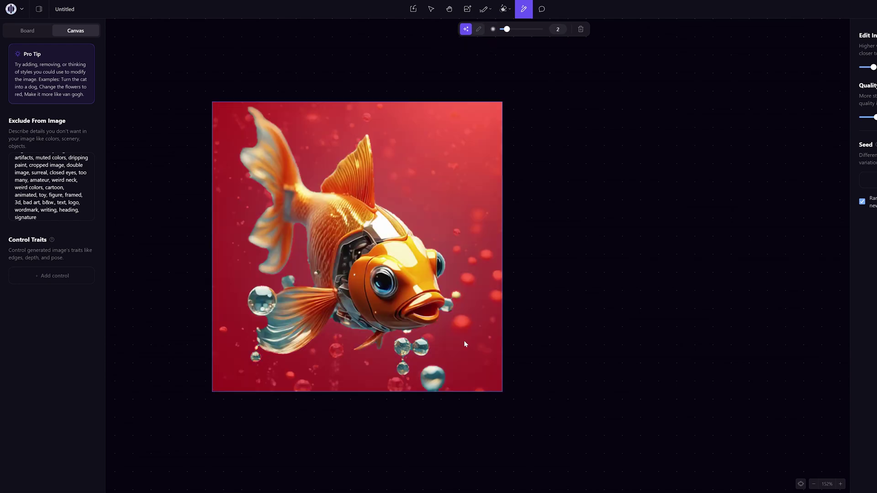
Step: Instruct-edit the painted fish body with the prompt 'rainbow colored fish'
click(442, 334)
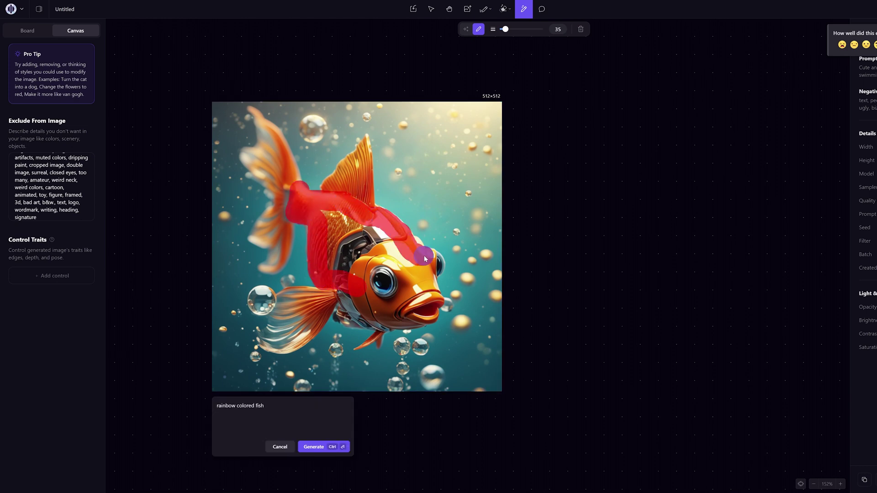
drag(317, 233, 345, 254)
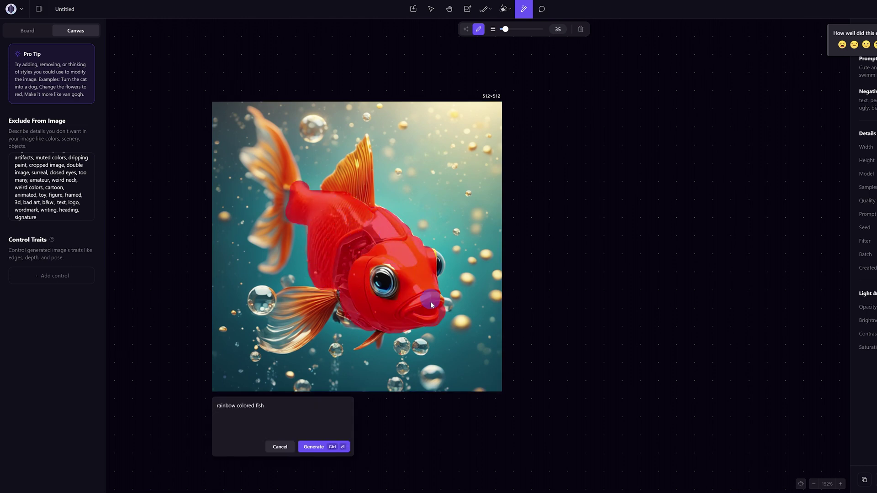
key(ctrl+Return)
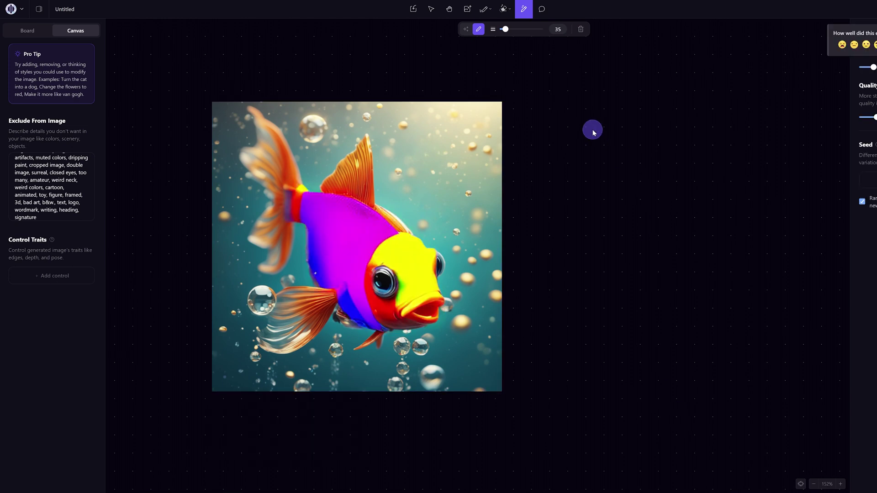
Step: Post a comment beside the fish showing off the rainbow recolour
click(527, 16)
click(604, 21)
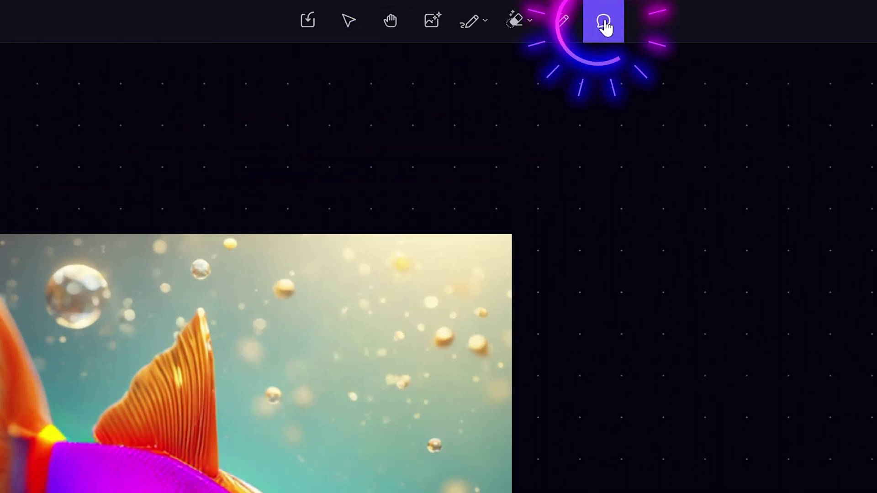
click(483, 272)
text(Checkout my rain)
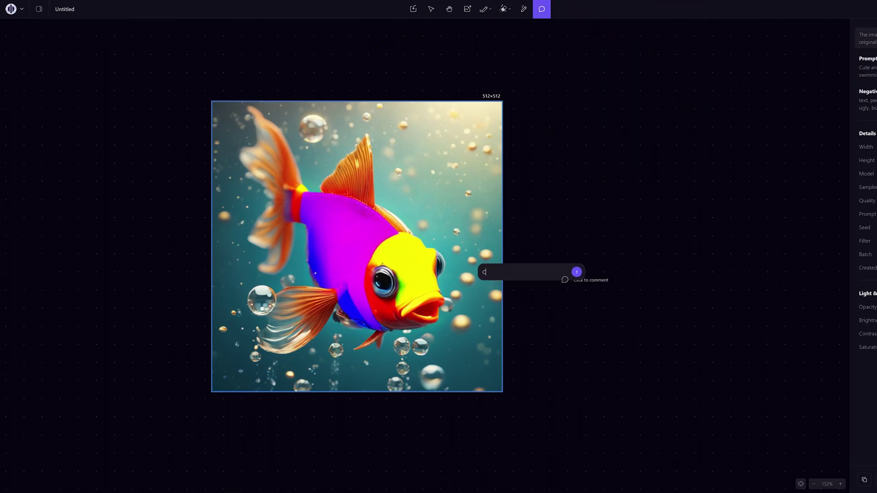
text(bow fish everyo)
key(Return)
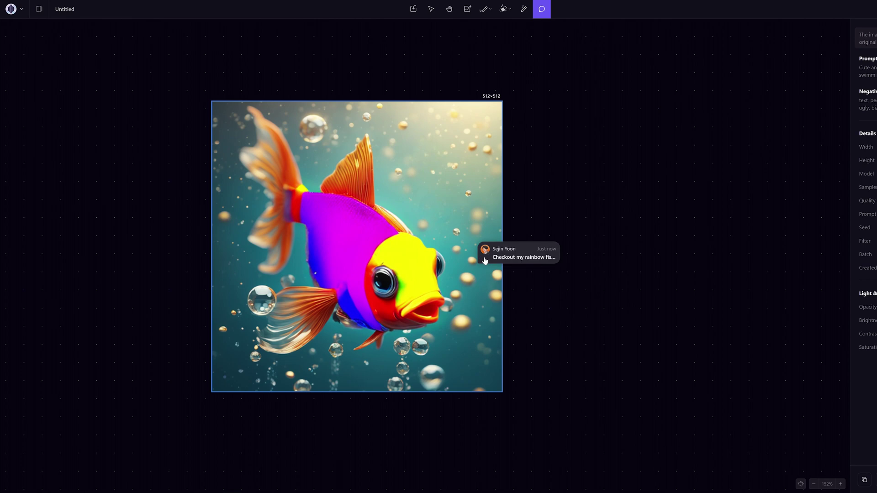
Step: Outpaint the image's upper right as 'underwater ocean with bubbles and sea life'
click(431, 9)
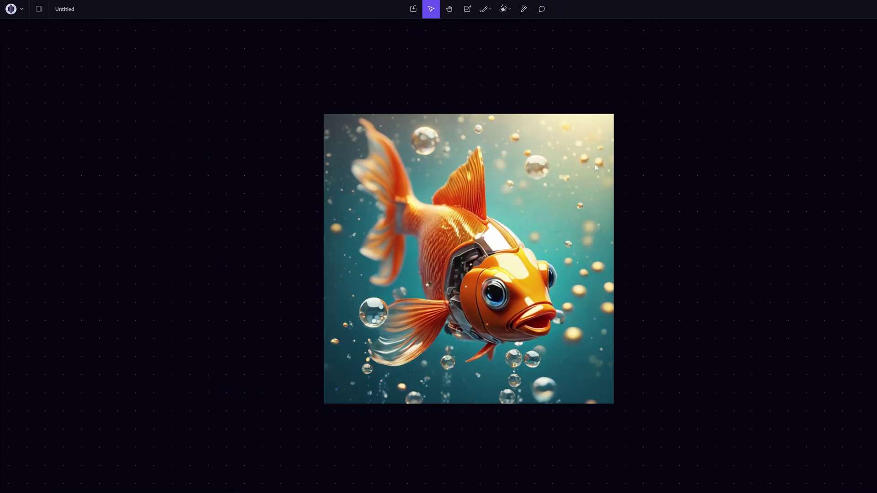
click(468, 9)
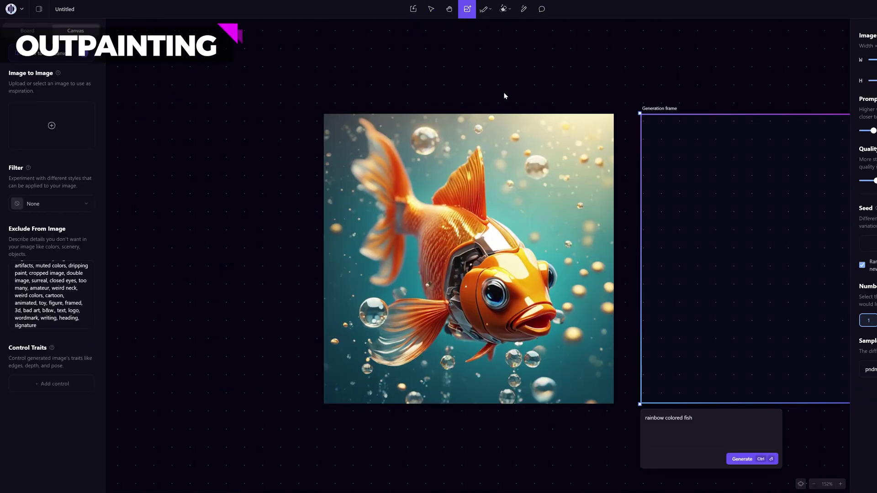
click(585, 167)
key(Tab)
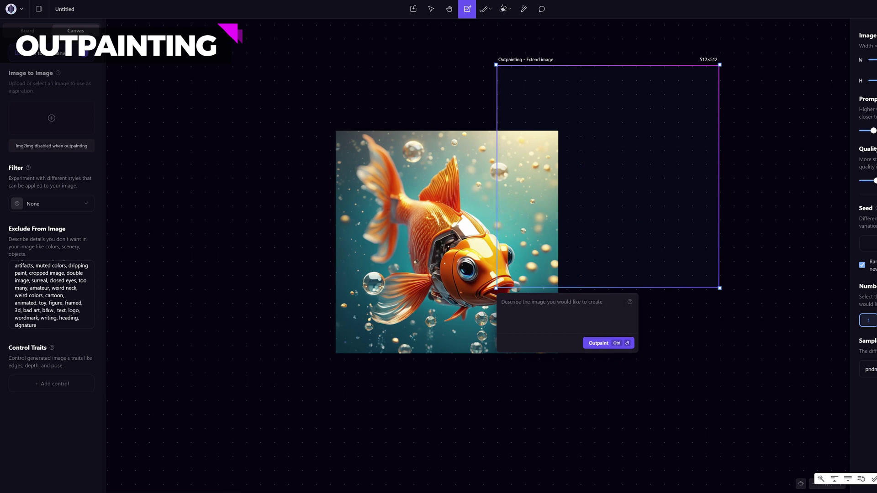
text(ocea)
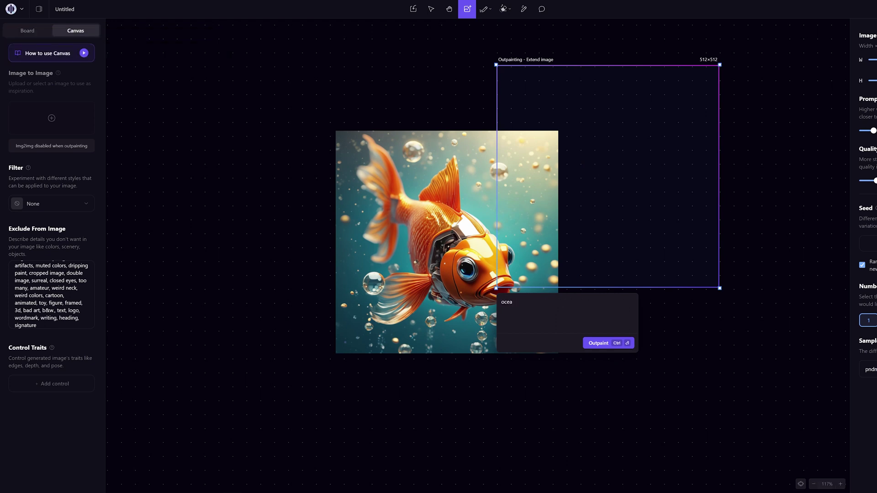
key(BackSpace)
key(BackSpace)
key(BackSpace)
text(und)
text(erwater ocean )
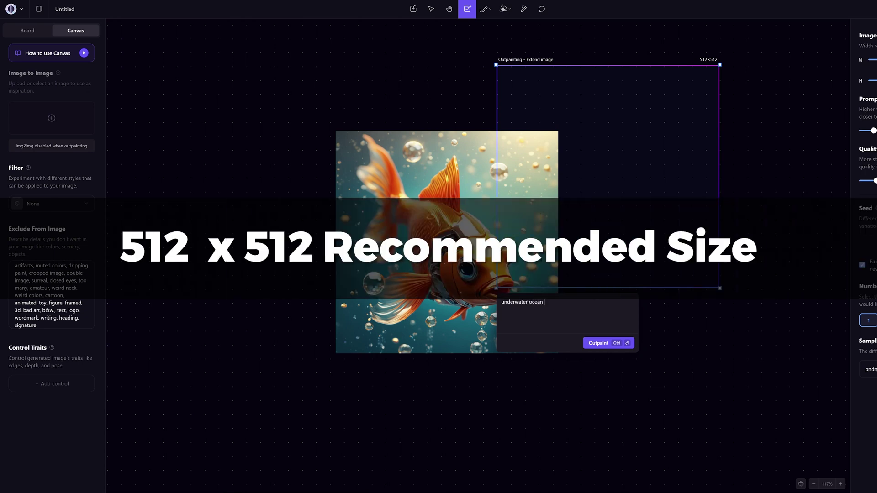
text(with bubble)
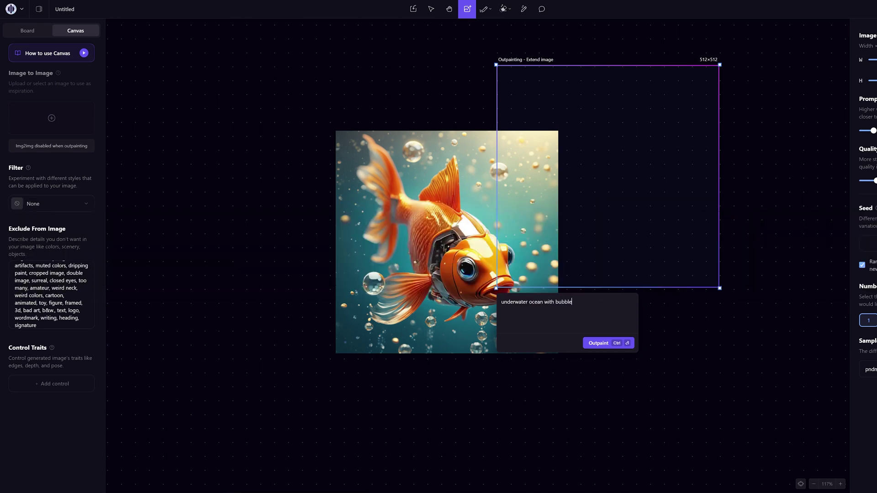
text(s and )
text(sea life)
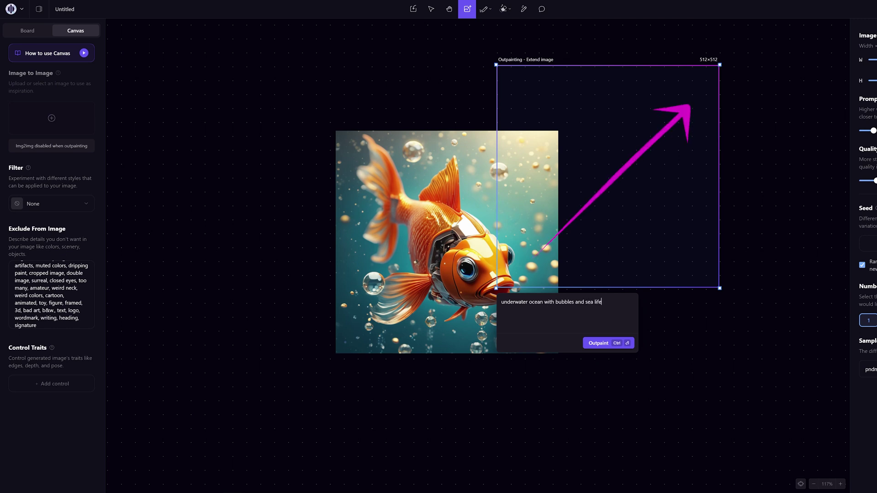
click(603, 343)
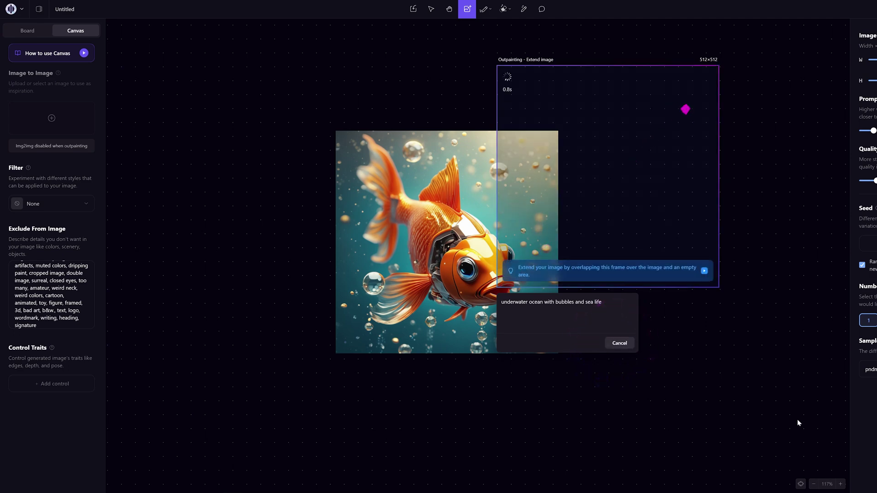
Step: Extend the underwater scene toward the lower right, upper left and lower left
click(648, 357)
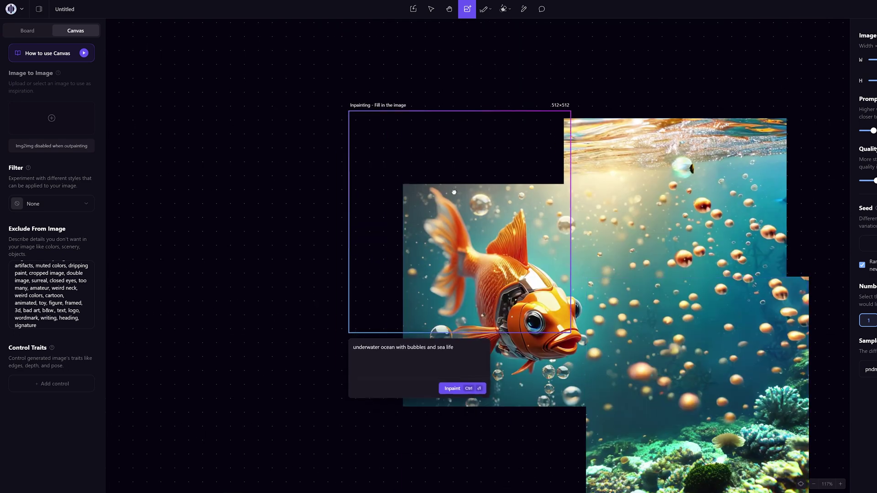
click(460, 388)
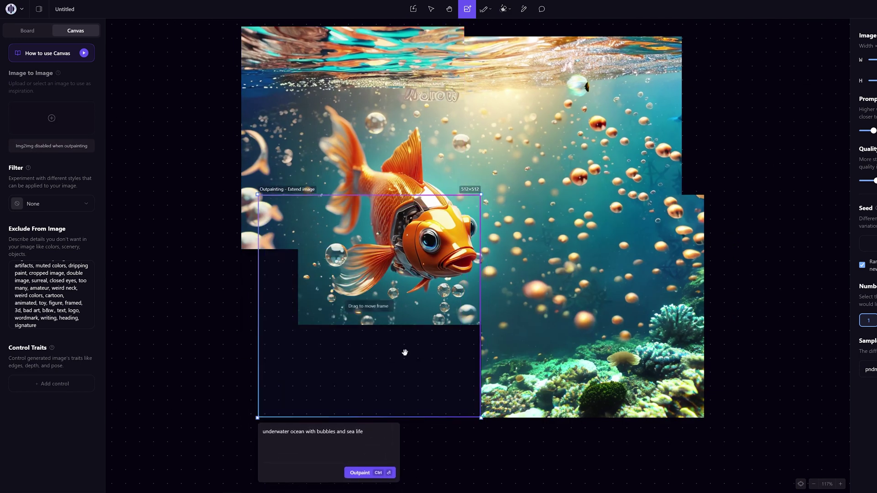
click(425, 363)
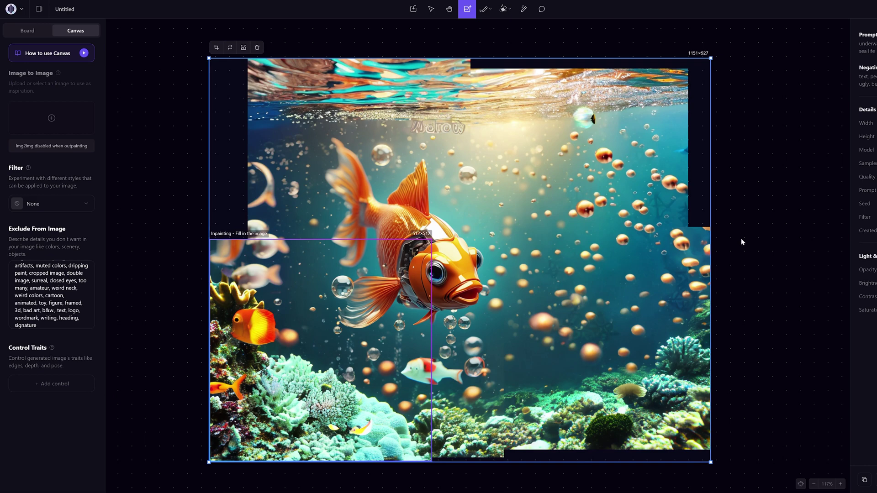
Step: Crop the ragged dark edges off the extended underwater picture
click(216, 48)
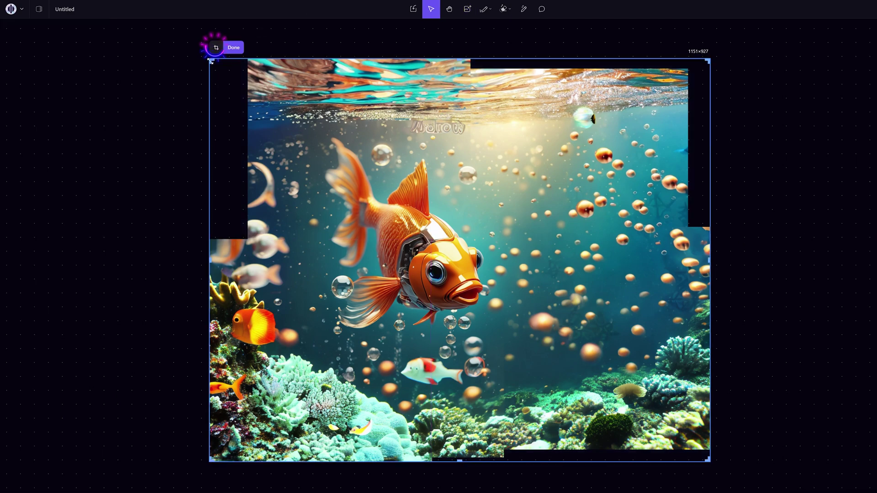
drag(210, 60, 249, 60)
drag(709, 260, 686, 260)
drag(460, 462, 461, 447)
click(273, 65)
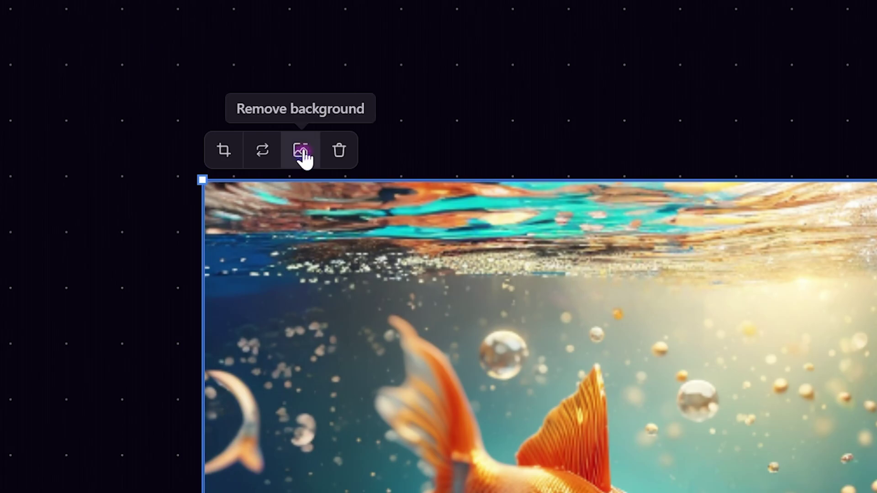
Step: Cut out the goldfish, bring it to front and place a smaller copy at the upper right
click(304, 157)
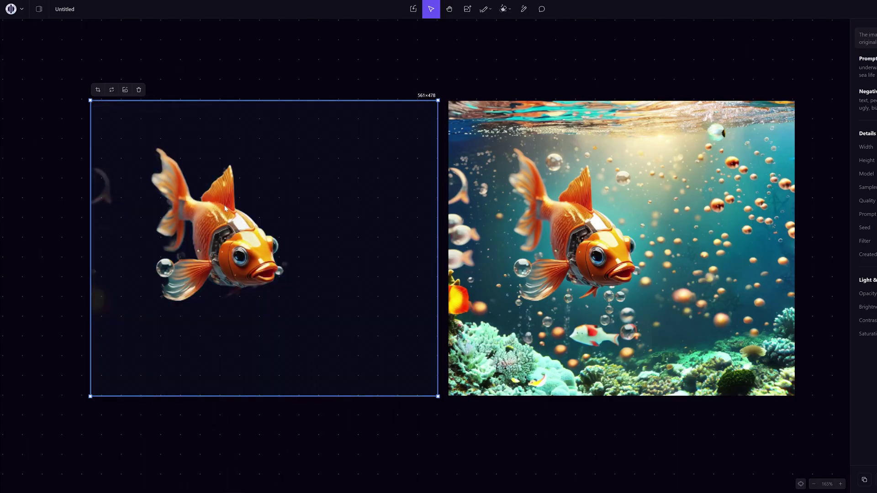
drag(226, 209, 429, 248)
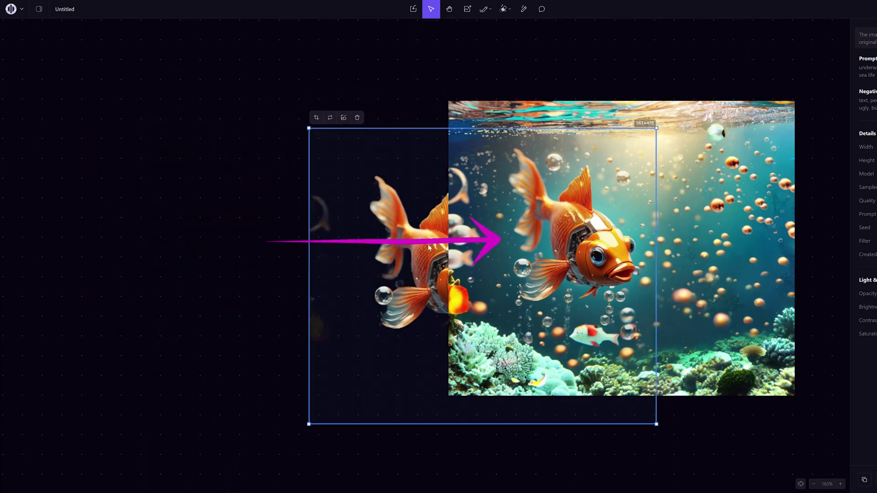
right_click(430, 248)
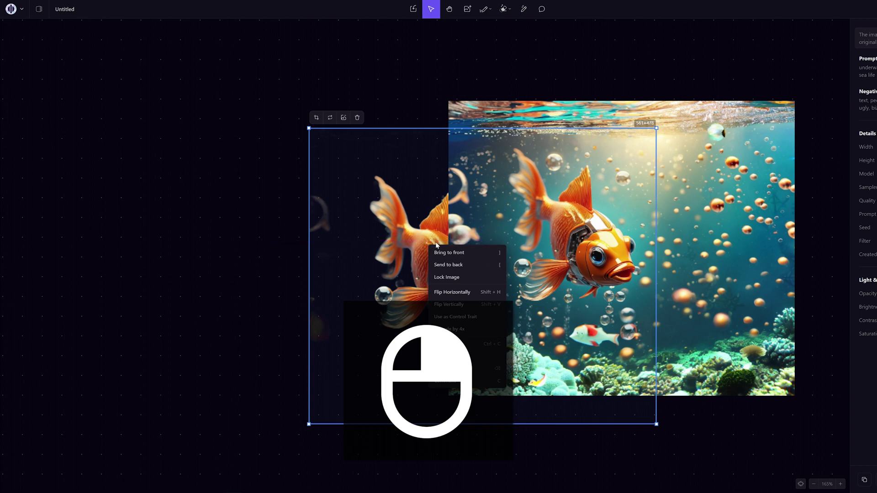
click(449, 253)
drag(449, 259, 520, 241)
drag(404, 112, 475, 176)
mouse_move(567, 274)
mouse_down()
mouse_move(685, 206)
mouse_move(383, 219)
mouse_up()
click(417, 80)
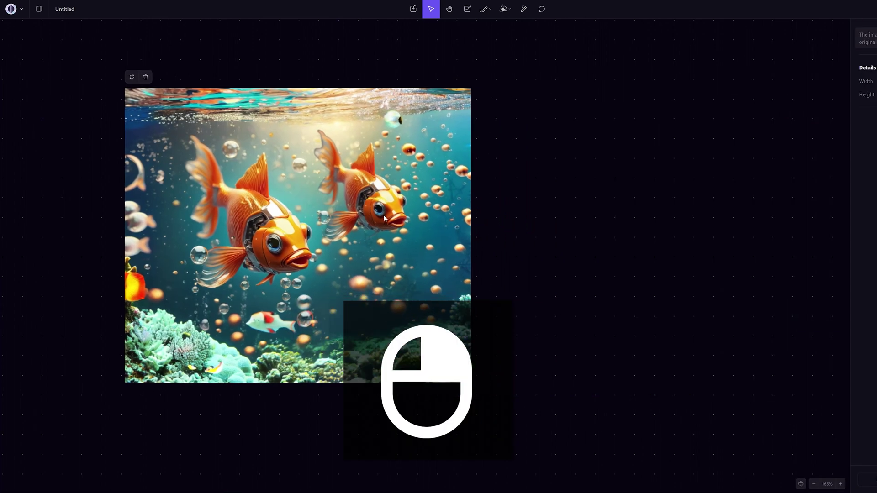
Step: Reposition the finished underwater picture and paste a duplicate beside it
click(573, 263)
drag(269, 177, 436, 212)
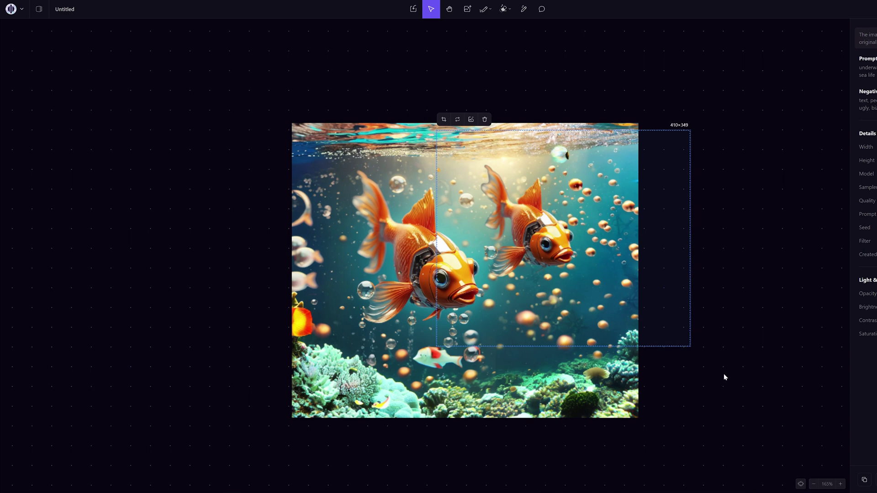
click(676, 98)
right_click(445, 206)
drag(492, 249, 311, 233)
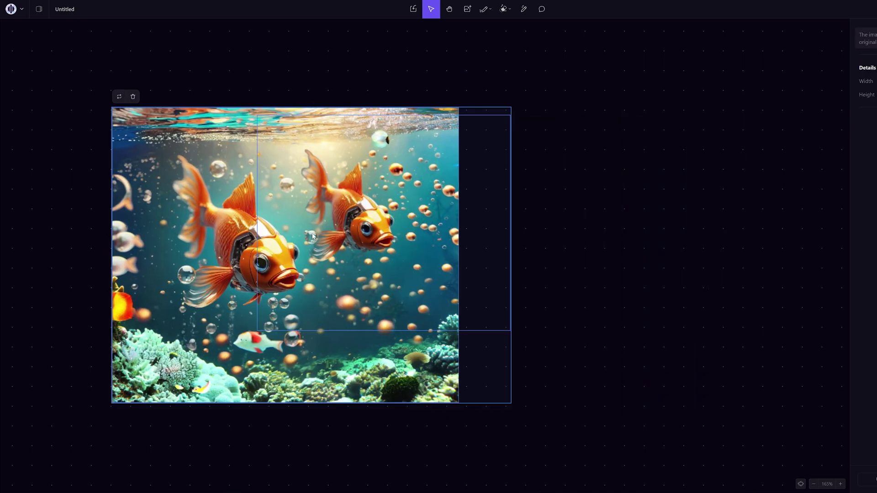
key(ctrl+v)
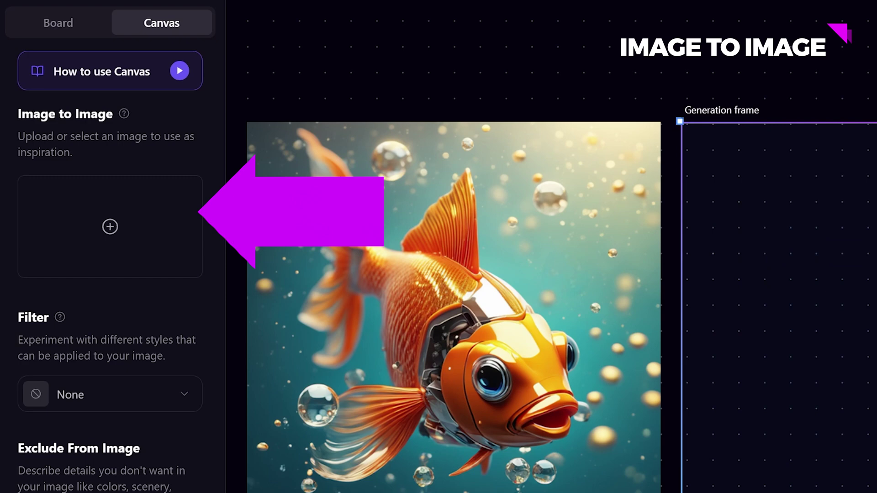
Step: Upload the Iron Man inspiration picture and lower its image strength
click(108, 232)
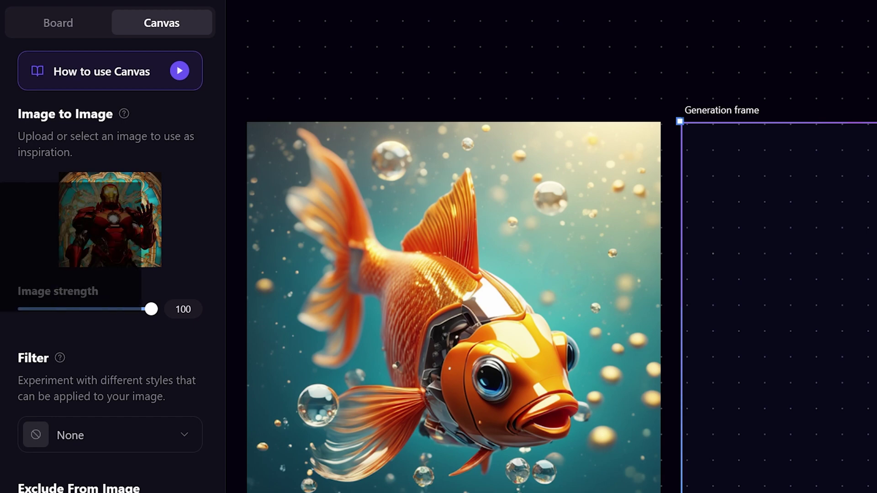
mouse_move(151, 309)
mouse_down()
mouse_move(16, 309)
mouse_move(165, 336)
mouse_up()
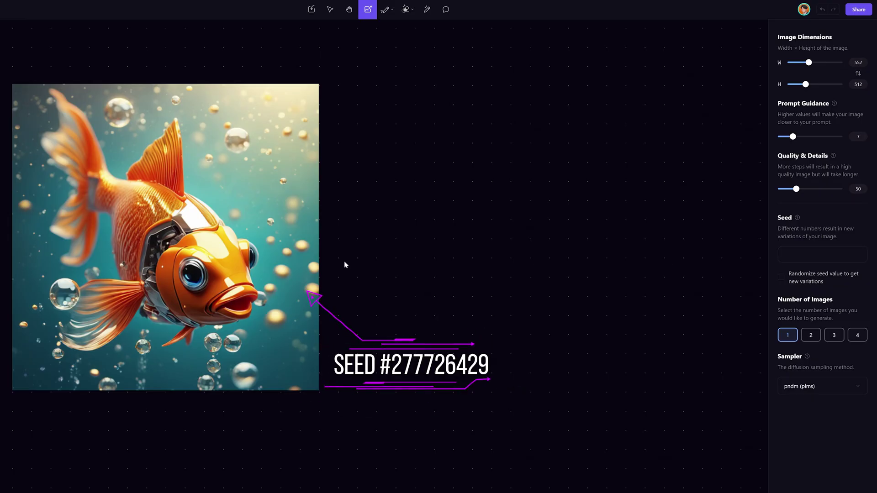
Step: Turn off seed randomizing and set the goldfish seed with its last digit changed to 277726428
click(265, 269)
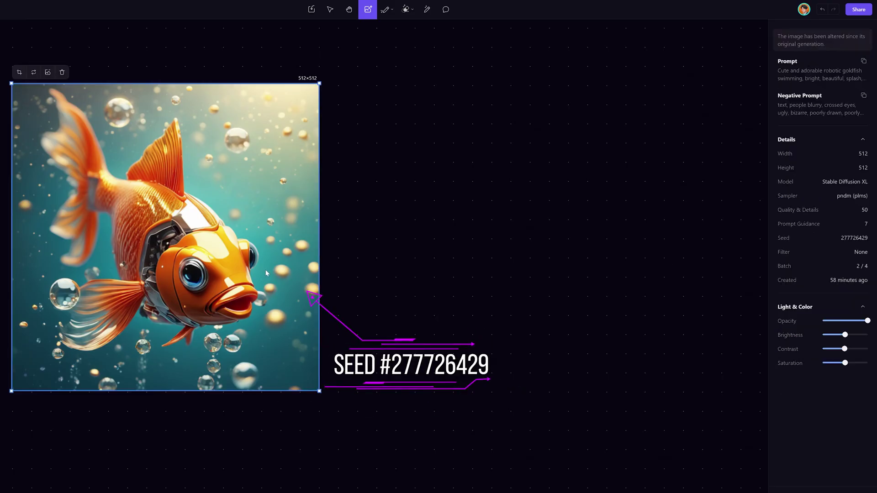
click(753, 278)
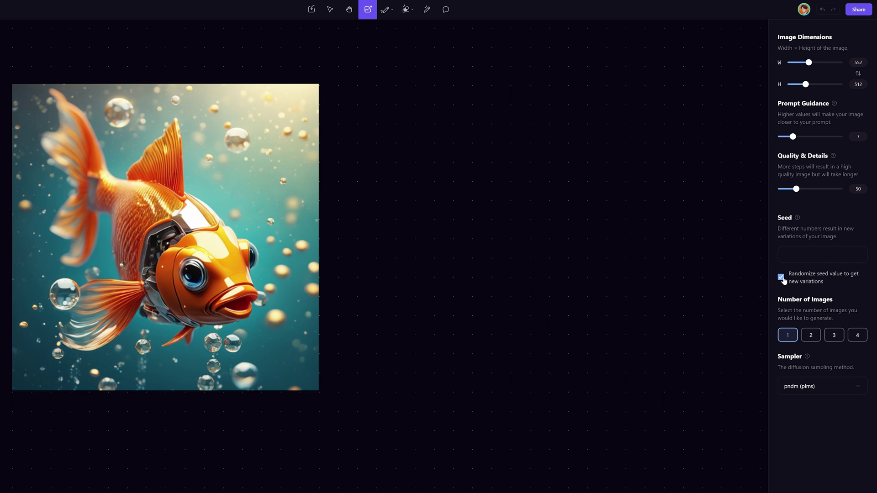
click(782, 278)
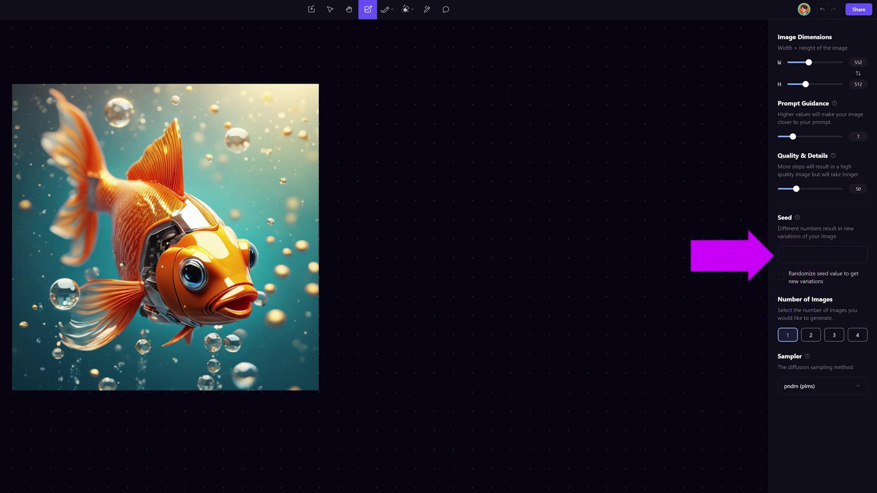
text(277726429)
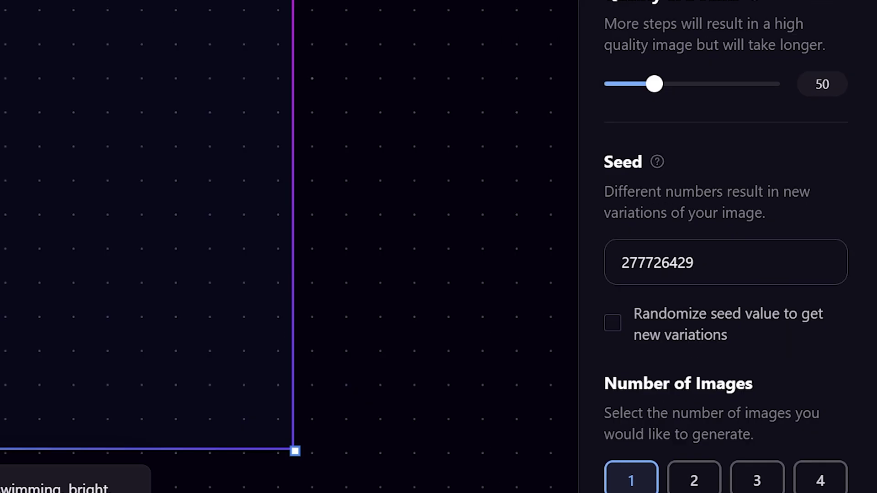
key(BackSpace)
text(8)
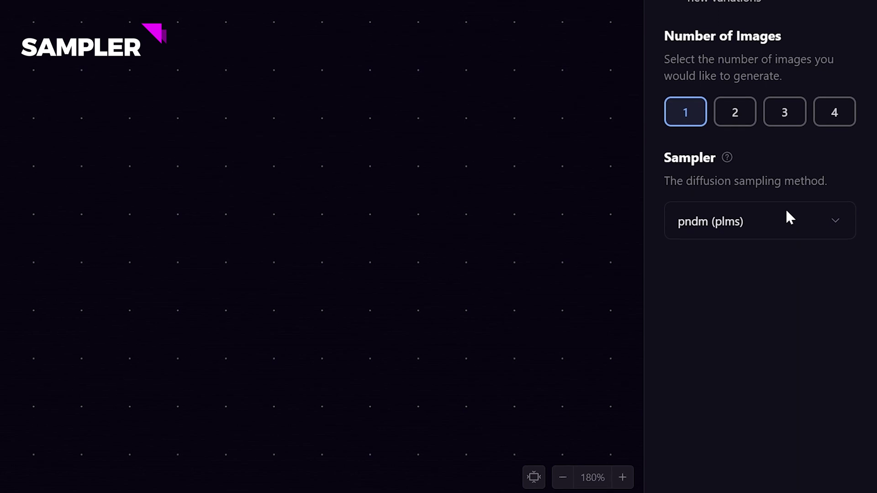
Step: List the available samplers: pndm (plms), ddim, k_euler, k_lms
click(825, 218)
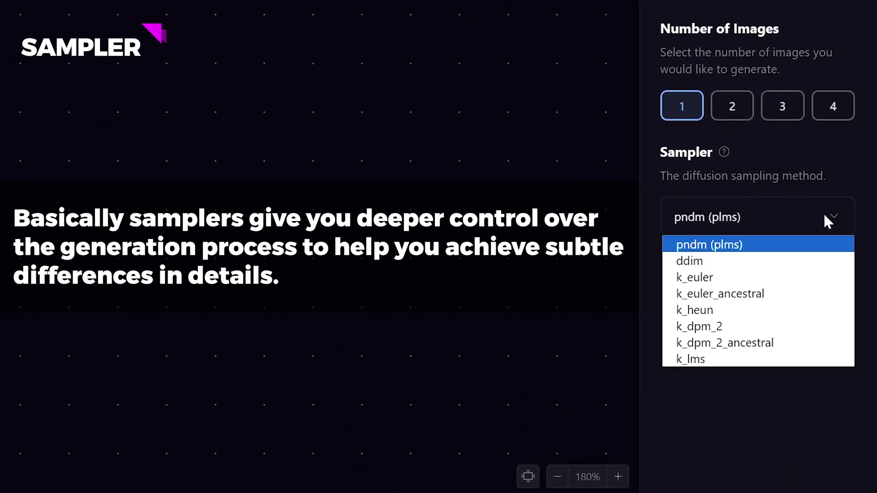